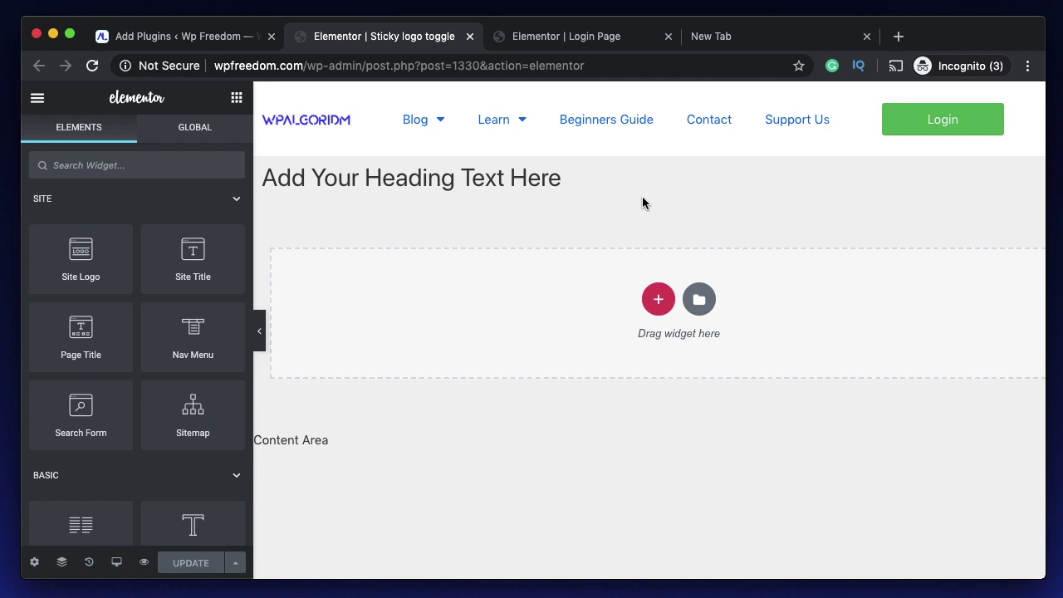
- Open the placeholder heading's settings and examine the dynamic sources offered for its title, through to the ACF group
click(577, 186)
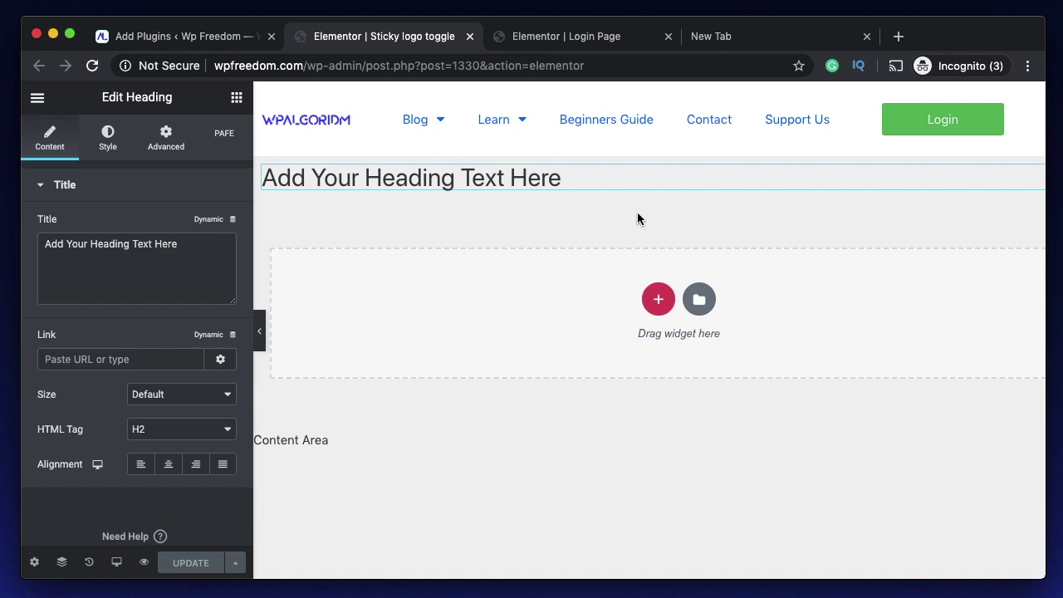
triple_click(155, 260)
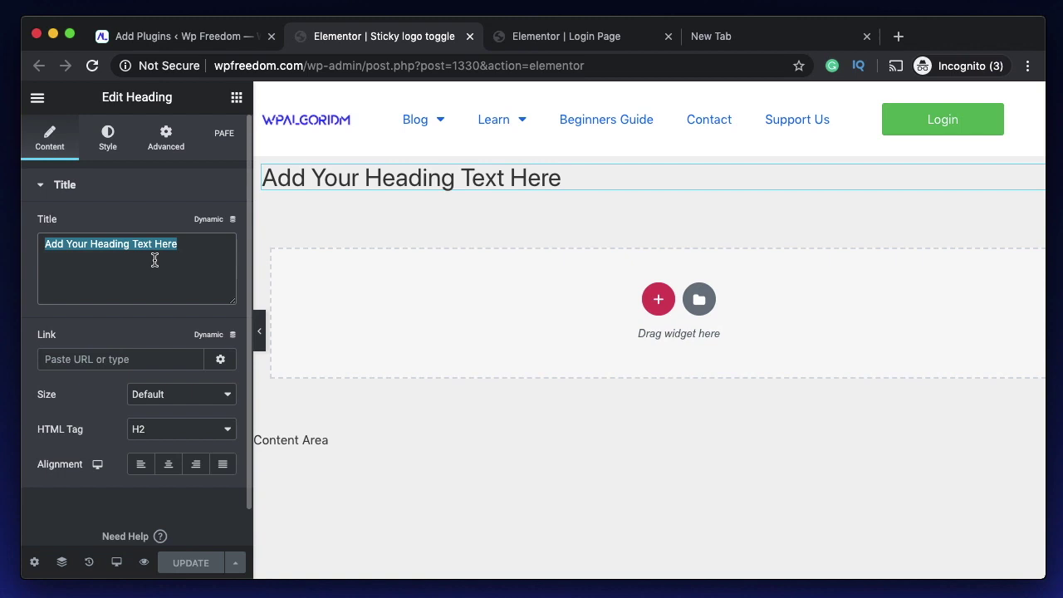
click(210, 220)
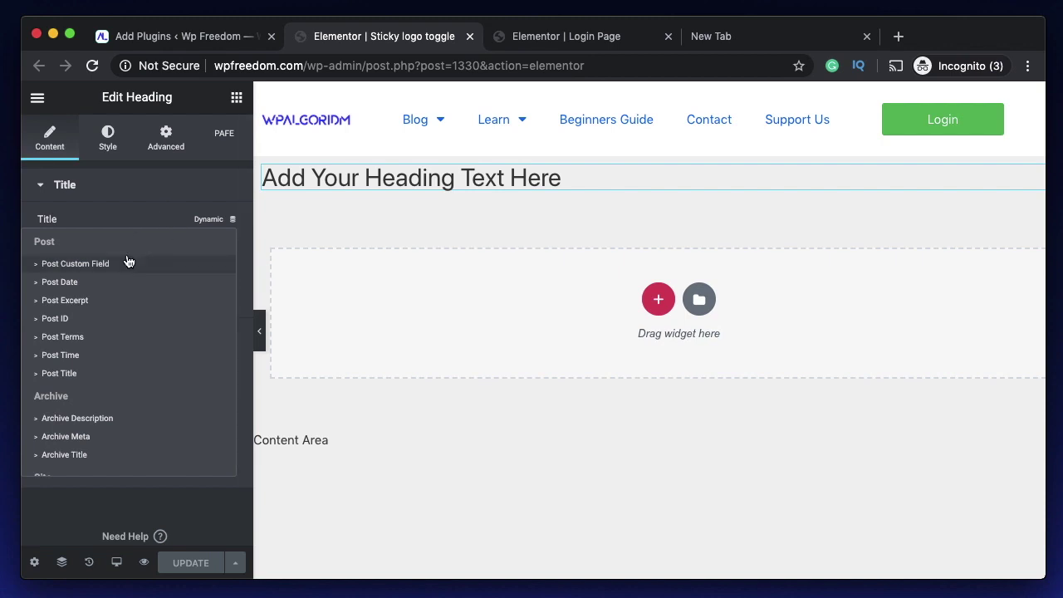
scroll(116, 396, down, 5)
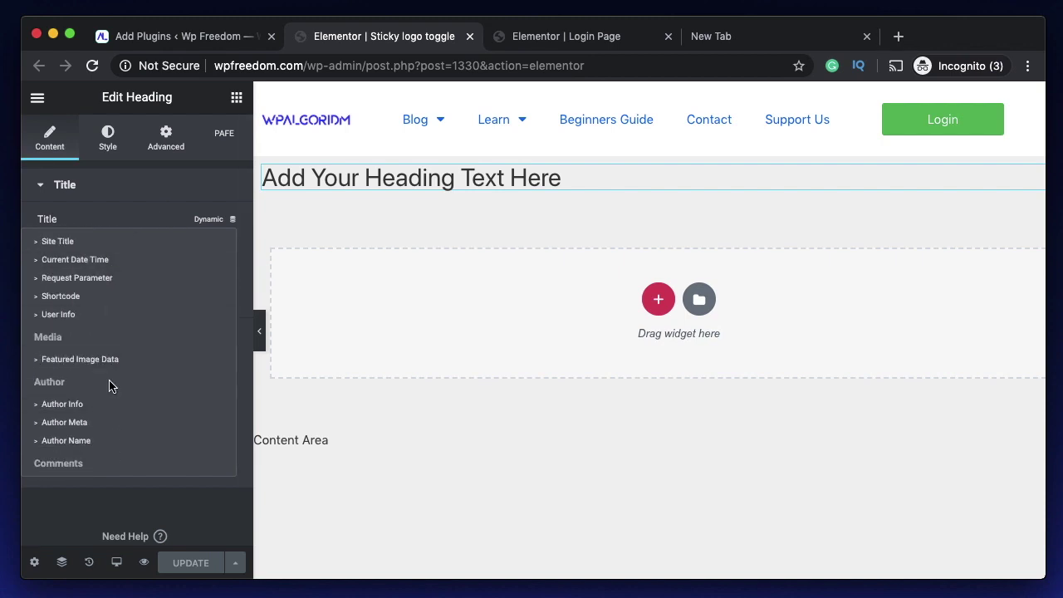
scroll(107, 445, down, 2)
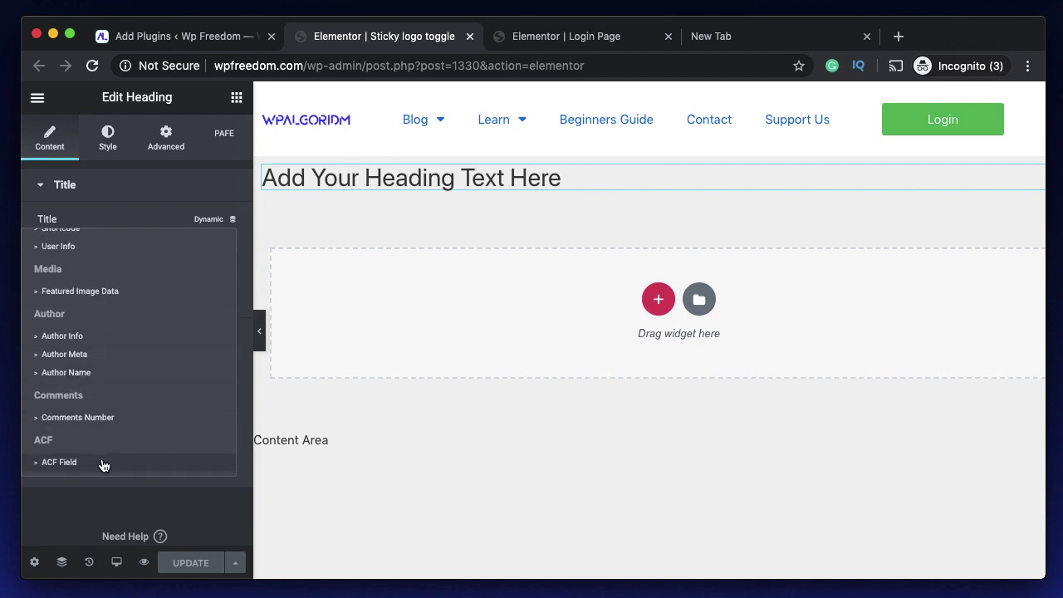
click(142, 199)
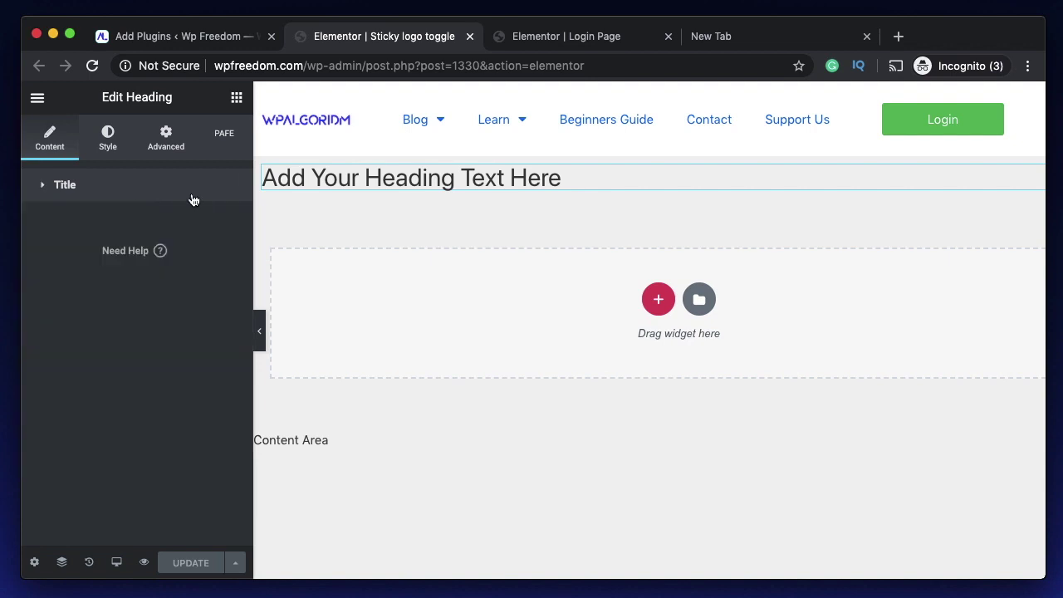
click(218, 219)
scroll(135, 408, down, 7)
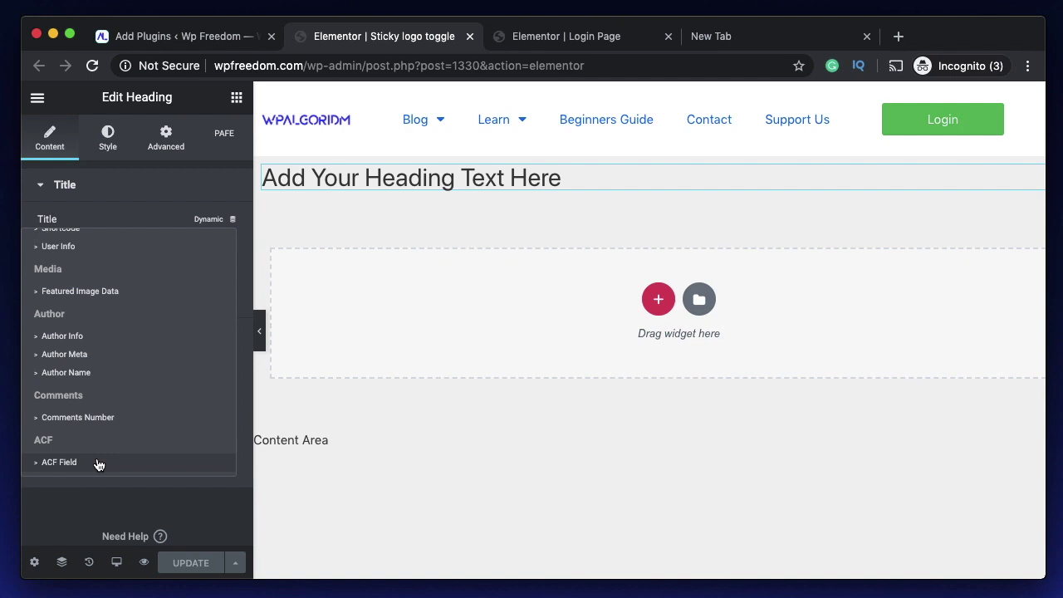
click(167, 214)
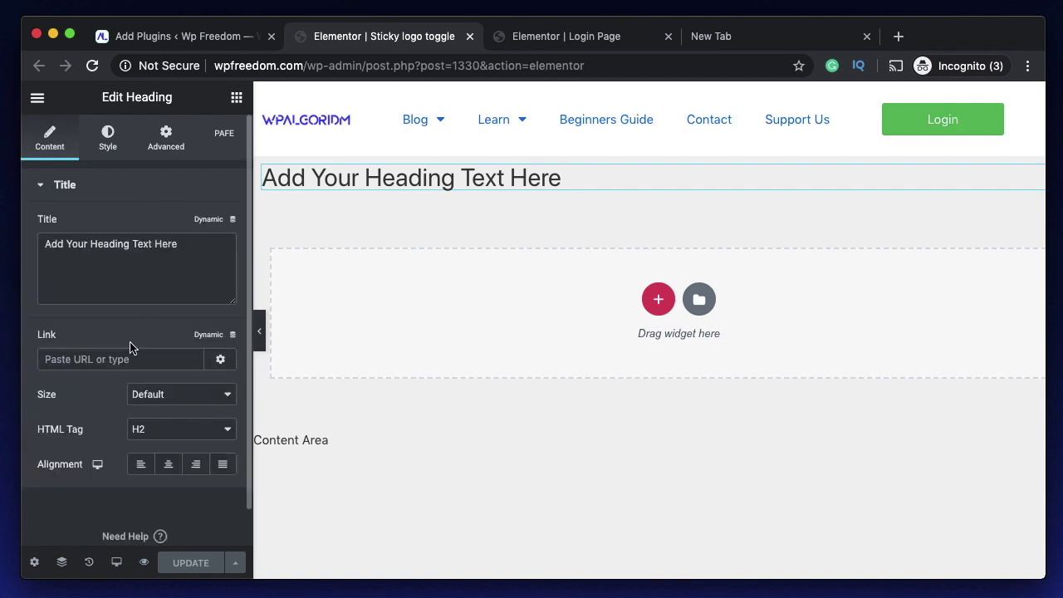
- Review the dynamic sources offered for the heading's link, leaving the template's heading settings in view
click(208, 335)
scroll(107, 280, down, 5)
click(67, 432)
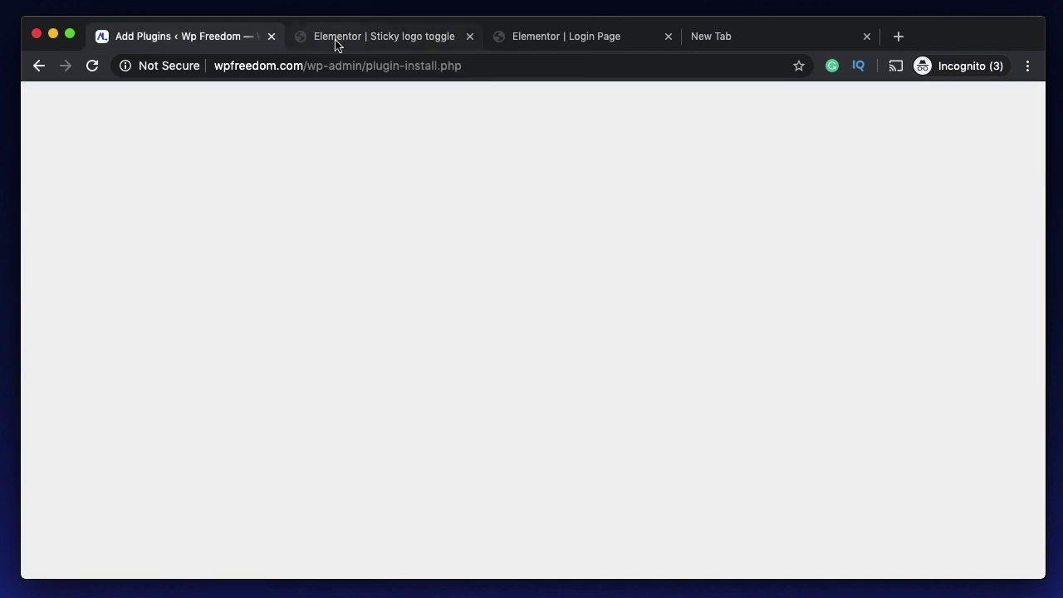
click(335, 44)
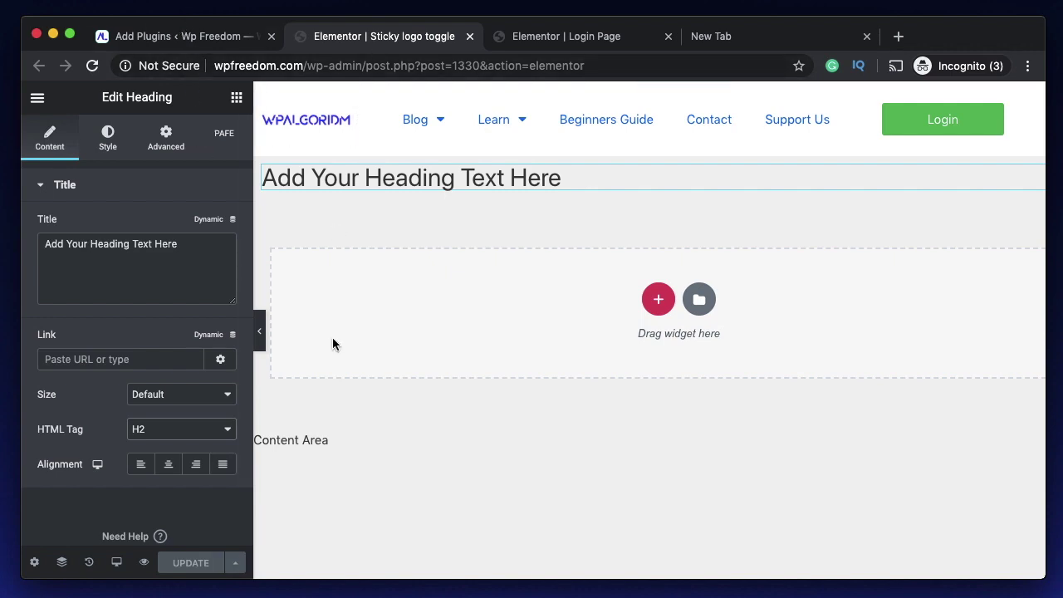
- Try a display condition that excludes all archives from the template, remove it again and leave the publish settings
click(234, 563)
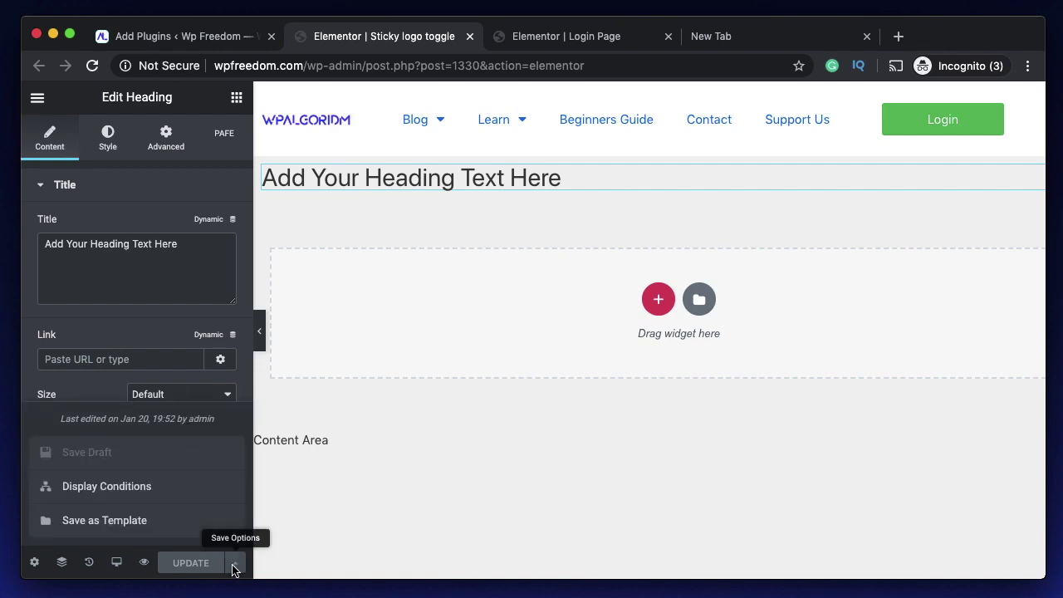
click(142, 496)
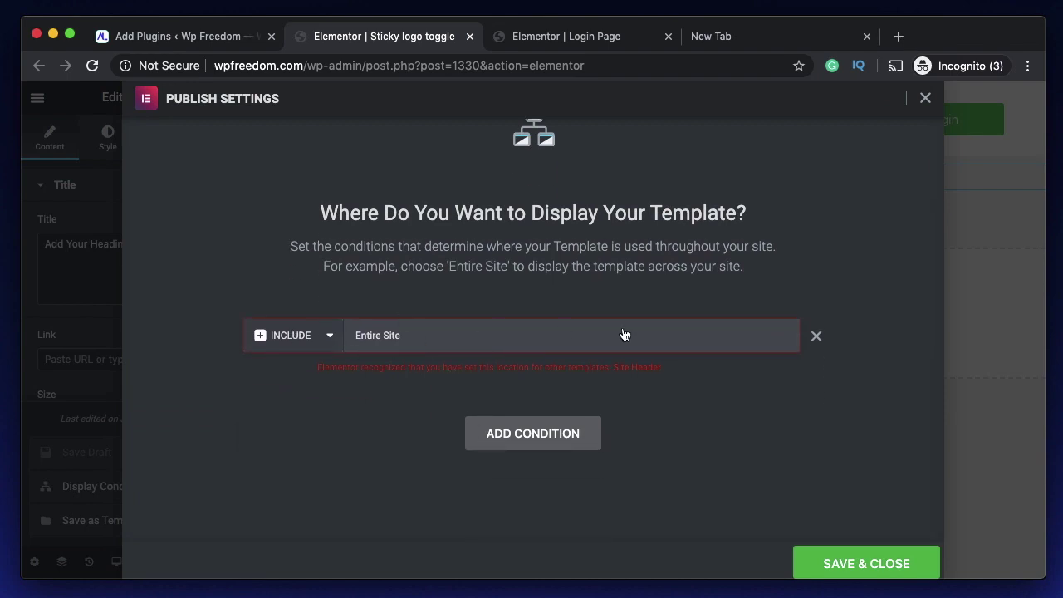
click(543, 430)
click(282, 400)
click(274, 412)
click(514, 399)
click(517, 416)
click(611, 400)
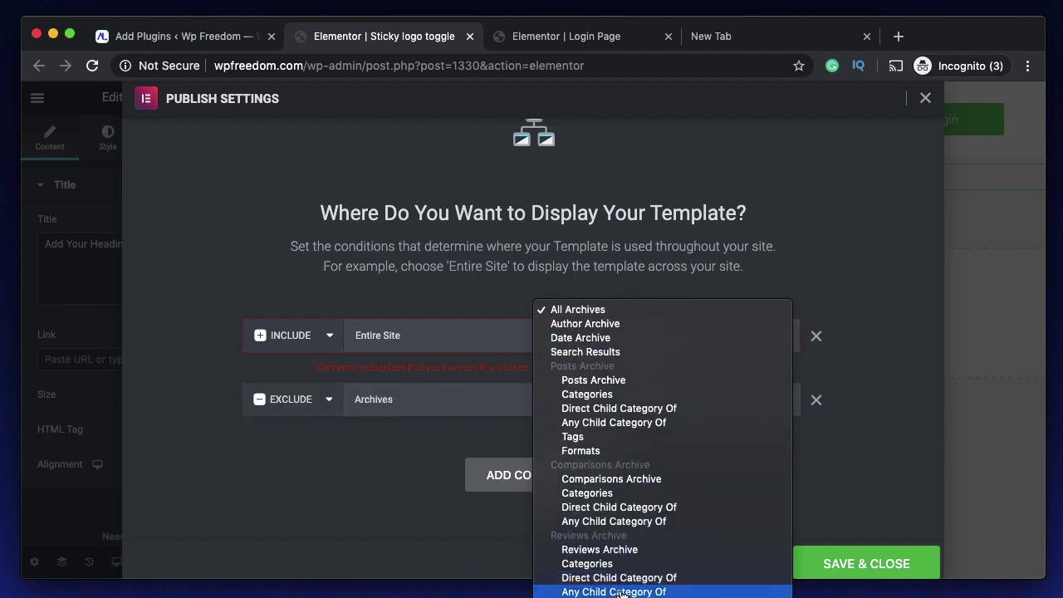
click(562, 410)
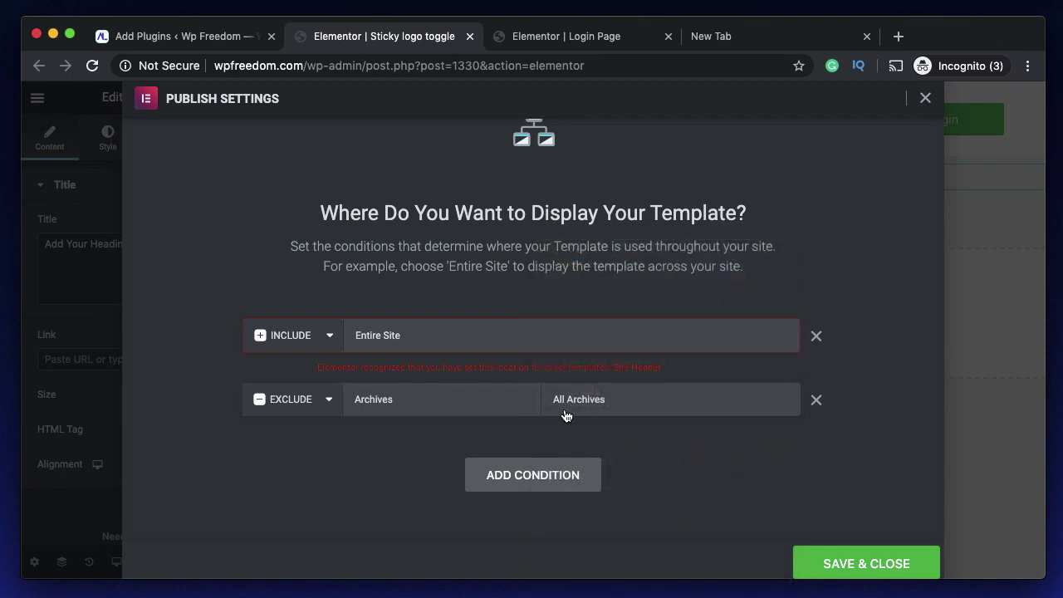
click(817, 402)
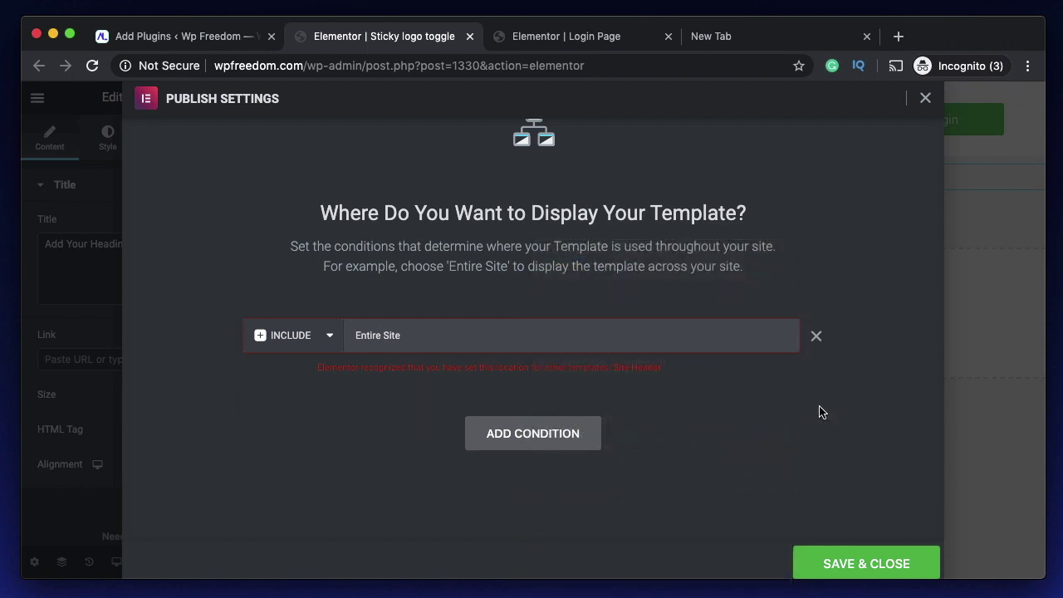
click(924, 98)
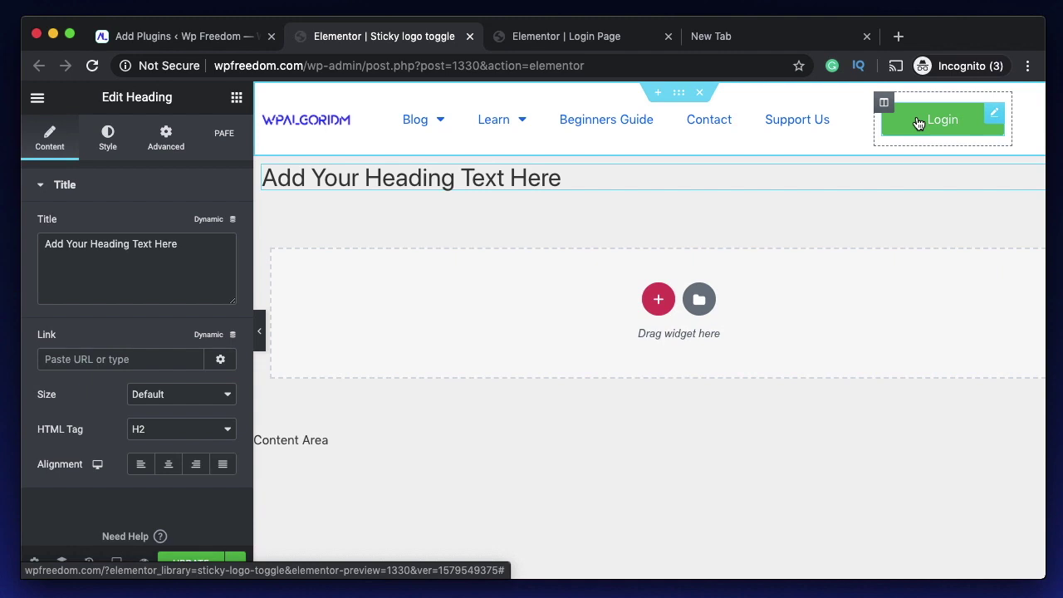
- Delete the placeholder heading below the header and open the Login button's settings
key(Delete)
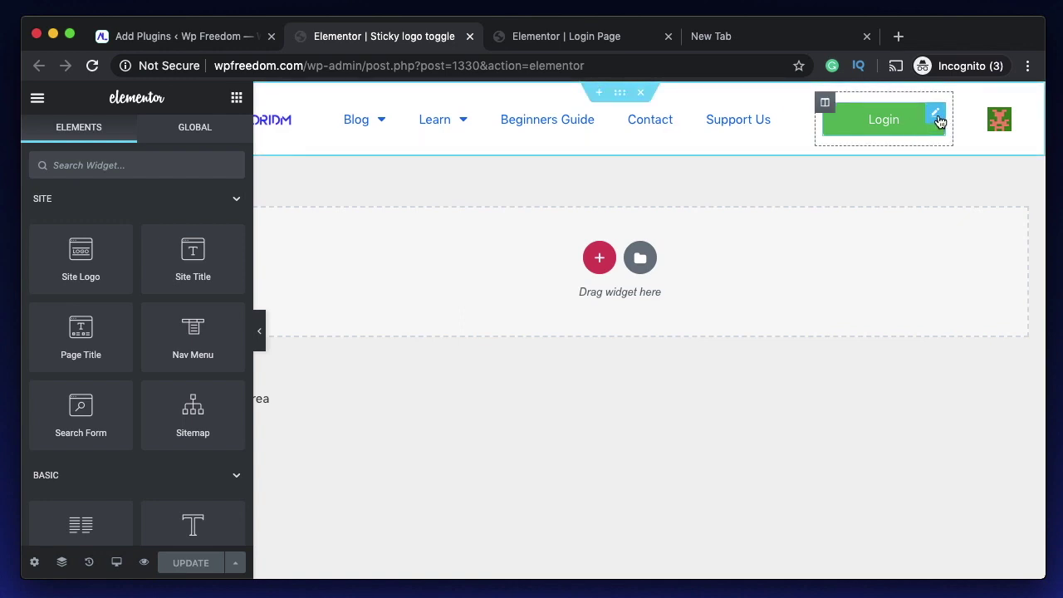
click(937, 120)
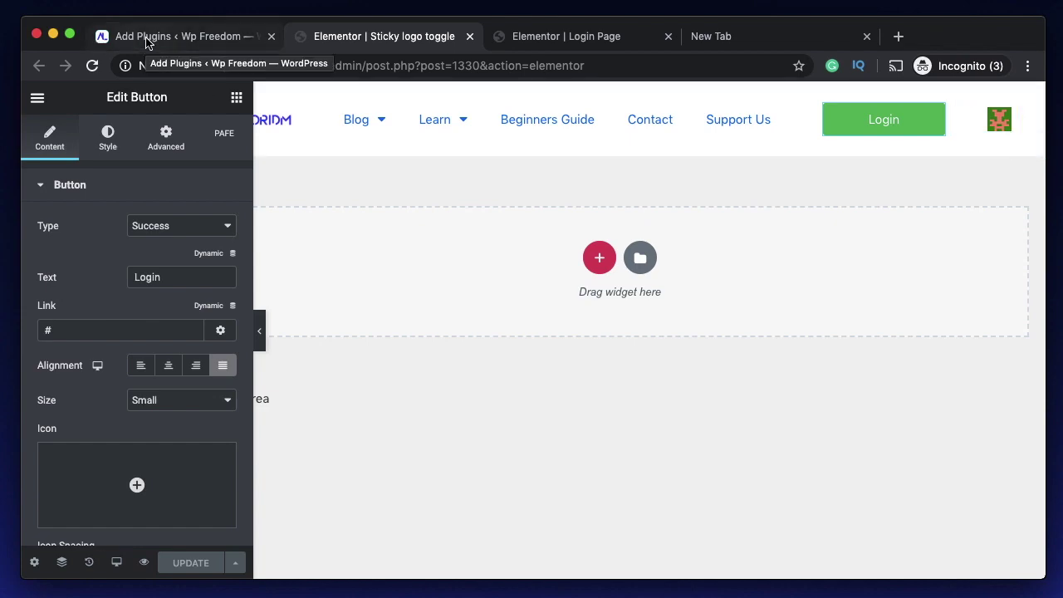
- Search the WordPress plugin directory for "dynamic visibility" and activate Dynamic Visibility for Elementor
click(175, 37)
click(847, 181)
text(dyna)
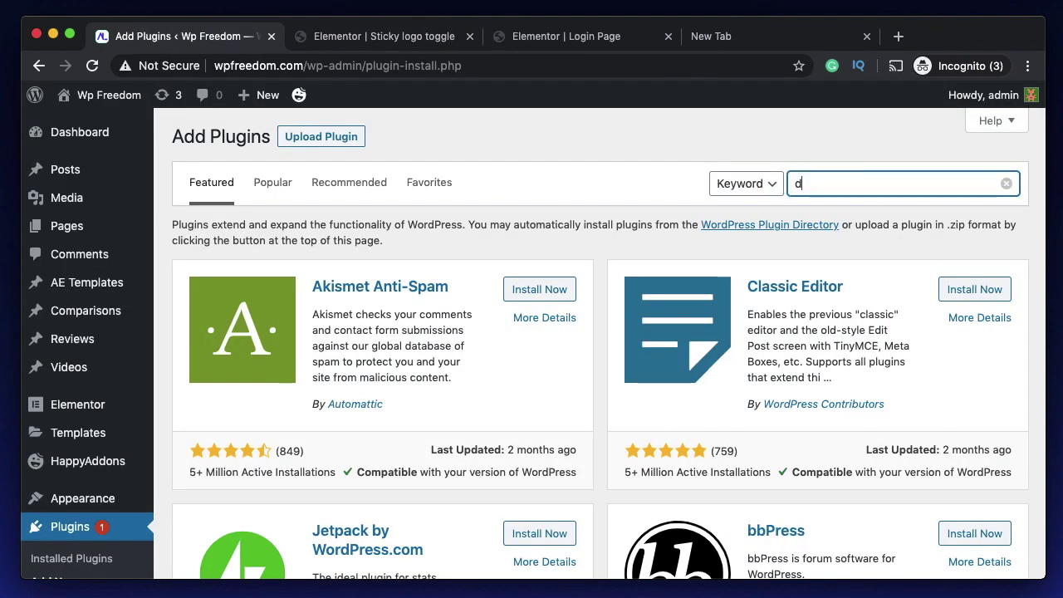
text(mic visibility)
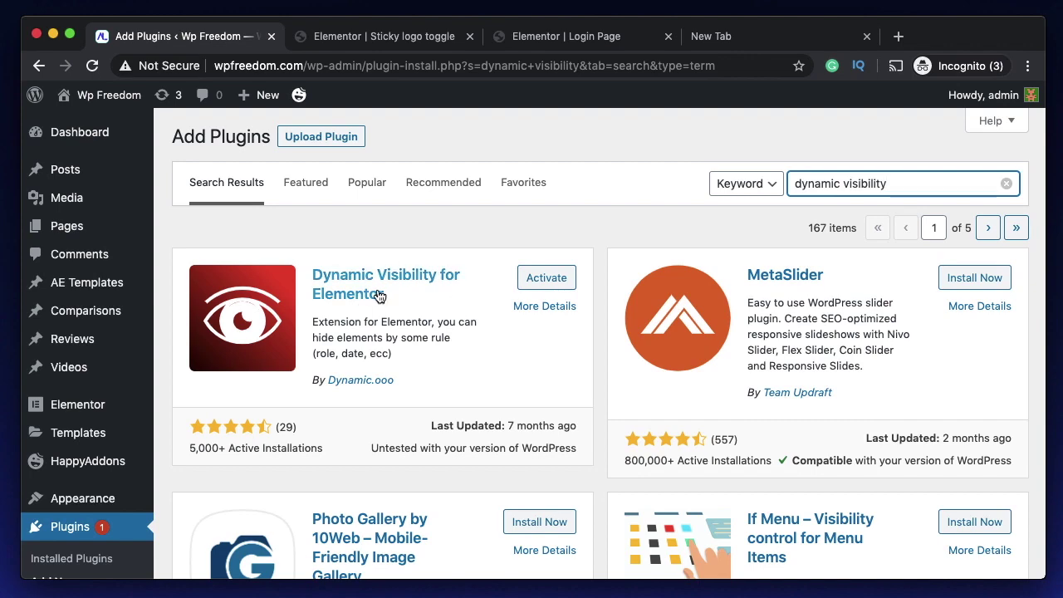
scroll(397, 196, down, 2)
click(546, 189)
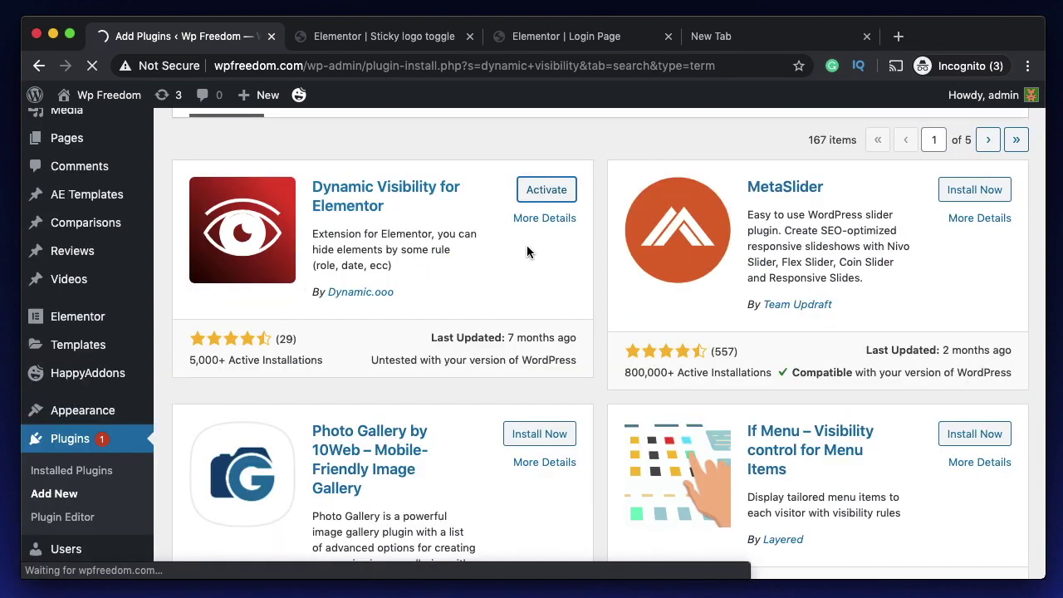
- Return to the Sticky logo toggle template in Elementor and open the header's Login button for editing
key(ctrl+Tab)
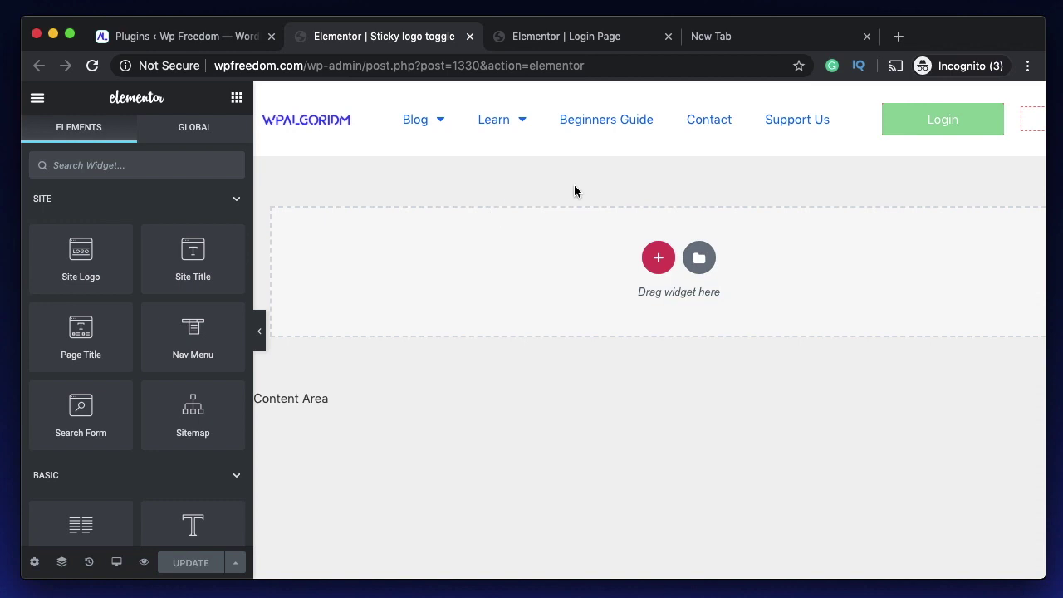
scroll(574, 191, right, 2)
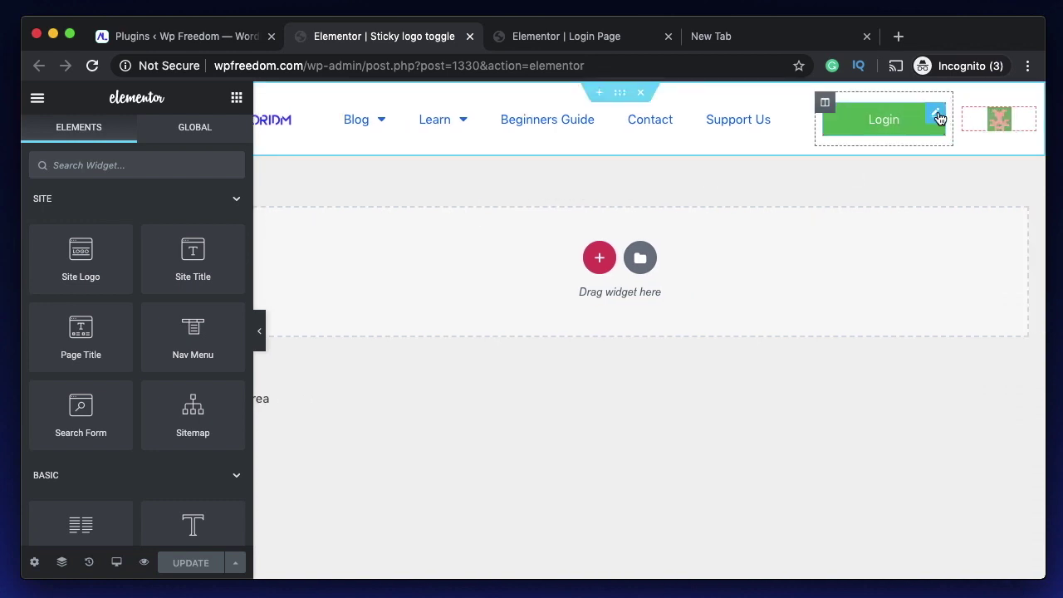
click(939, 116)
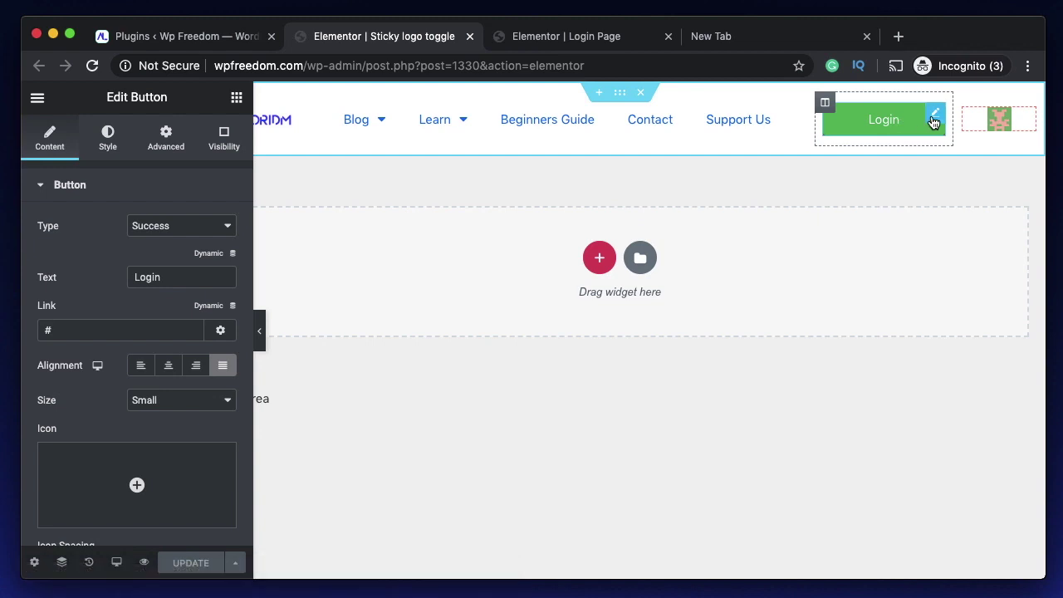
- Open the header's profile picture settings and check its dynamic image source
drag(873, 124, 973, 120)
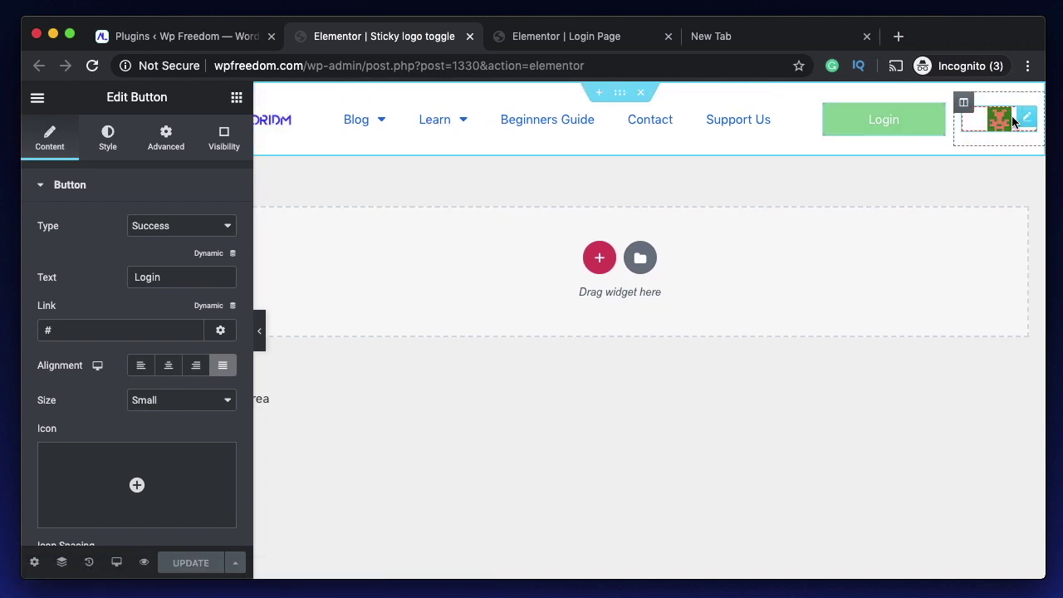
click(963, 103)
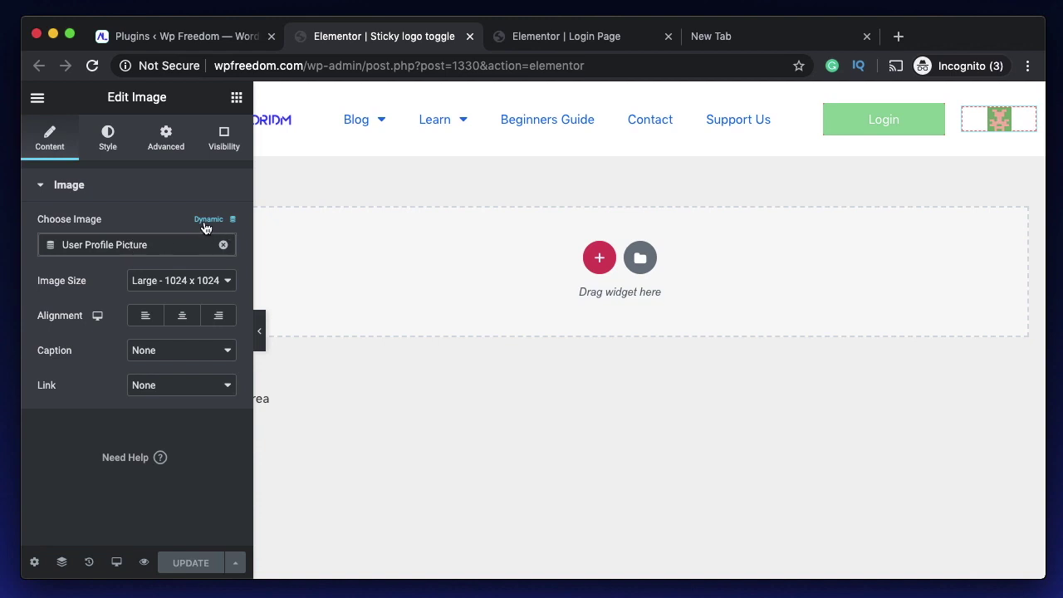
mouse_move(625, 105)
mouse_move(869, 131)
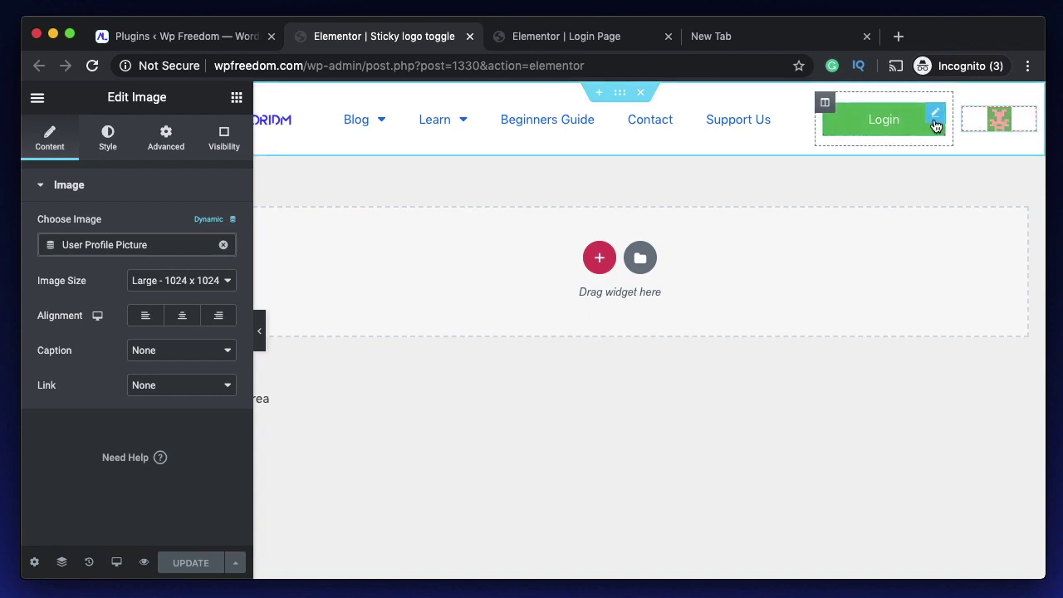
- Compare the settings groups available for the Login button, the header section and the navigation menu column
click(935, 125)
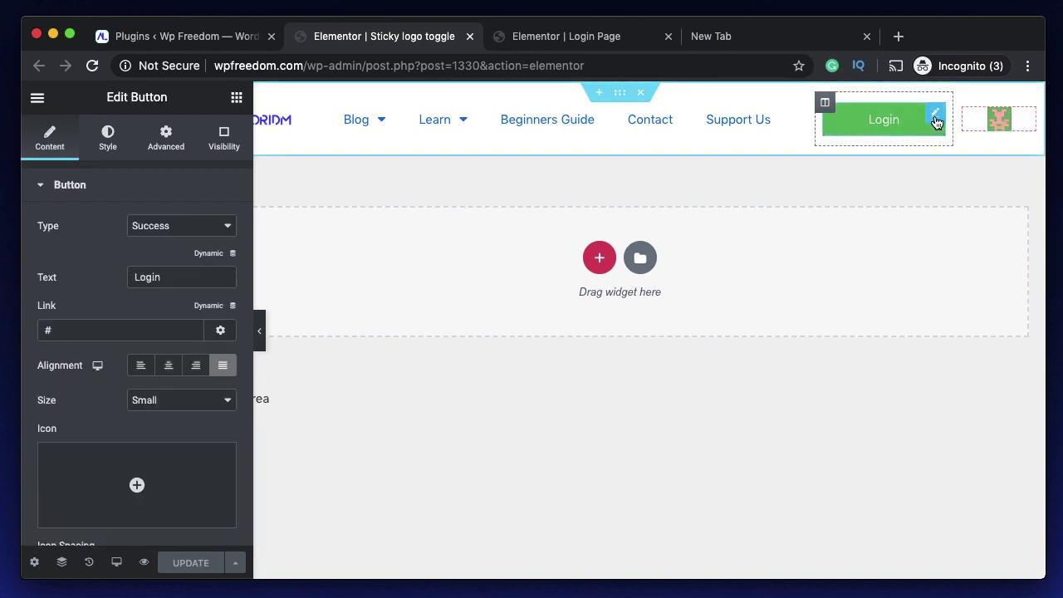
click(619, 93)
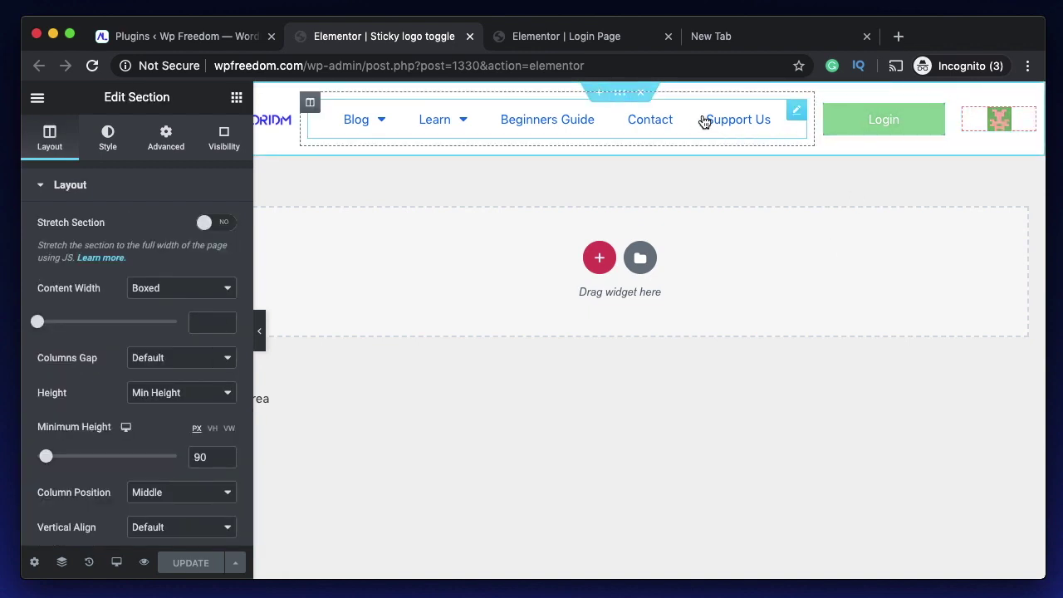
click(312, 102)
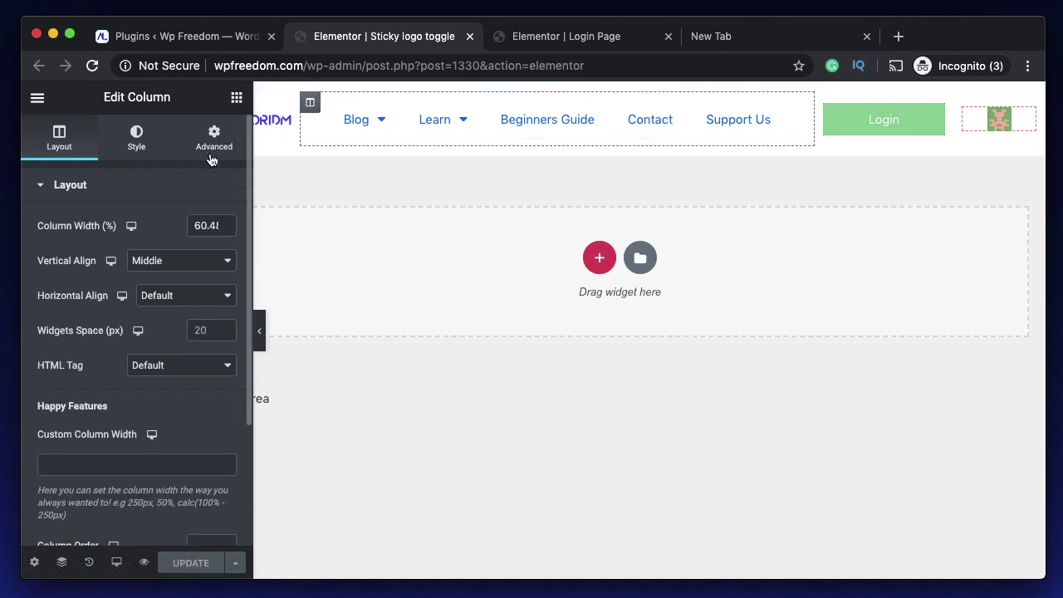
click(624, 99)
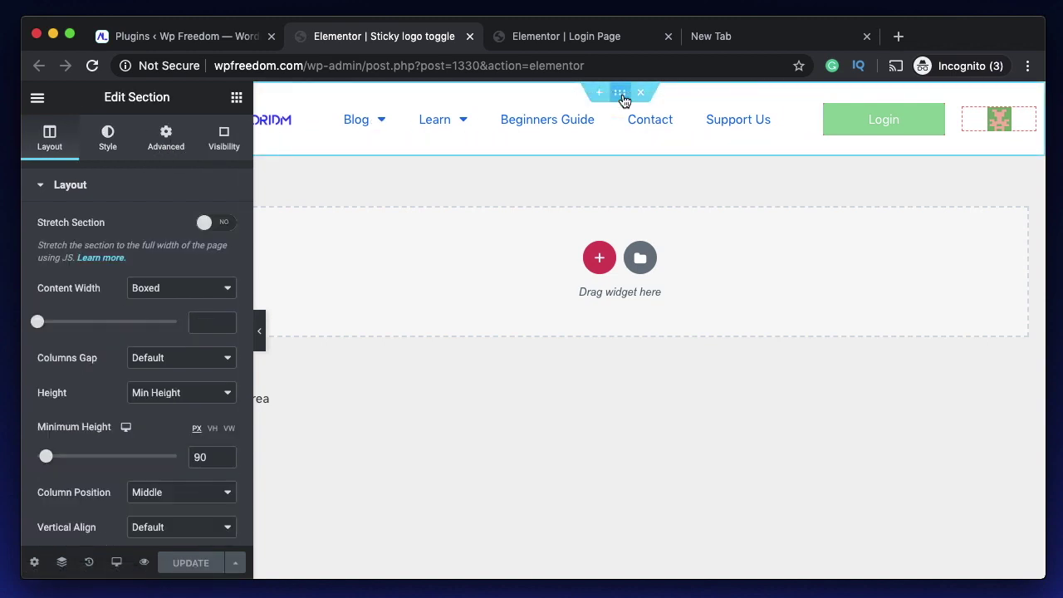
- Open the Login button's visibility settings and check the Enable Visibility option
click(930, 131)
click(216, 146)
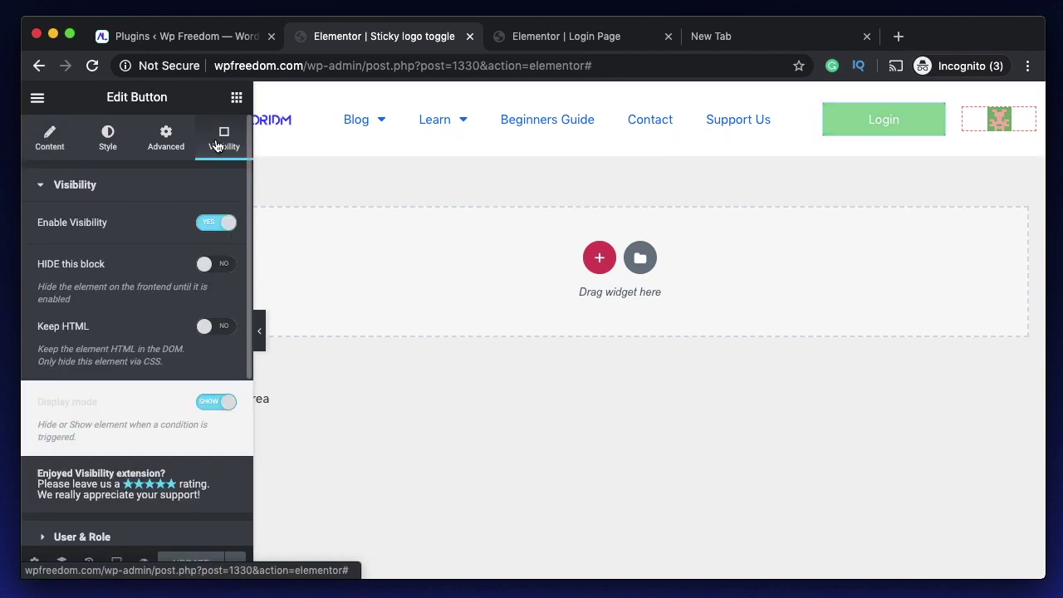
click(218, 182)
click(204, 223)
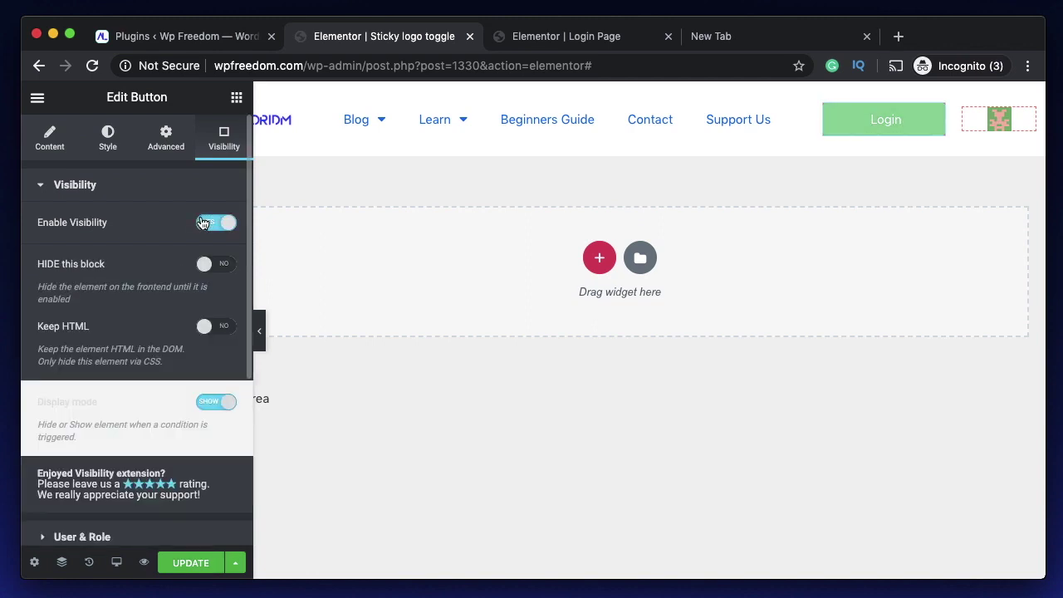
- Try the HIDE this block option on the Login button and switch it back off
scroll(162, 259, down, 2)
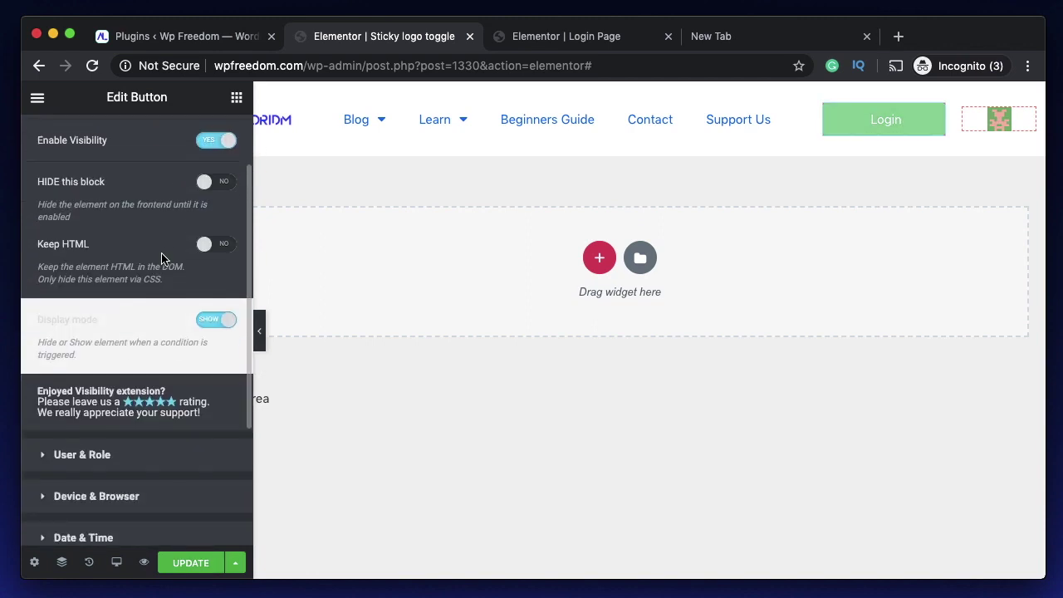
click(220, 184)
click(218, 235)
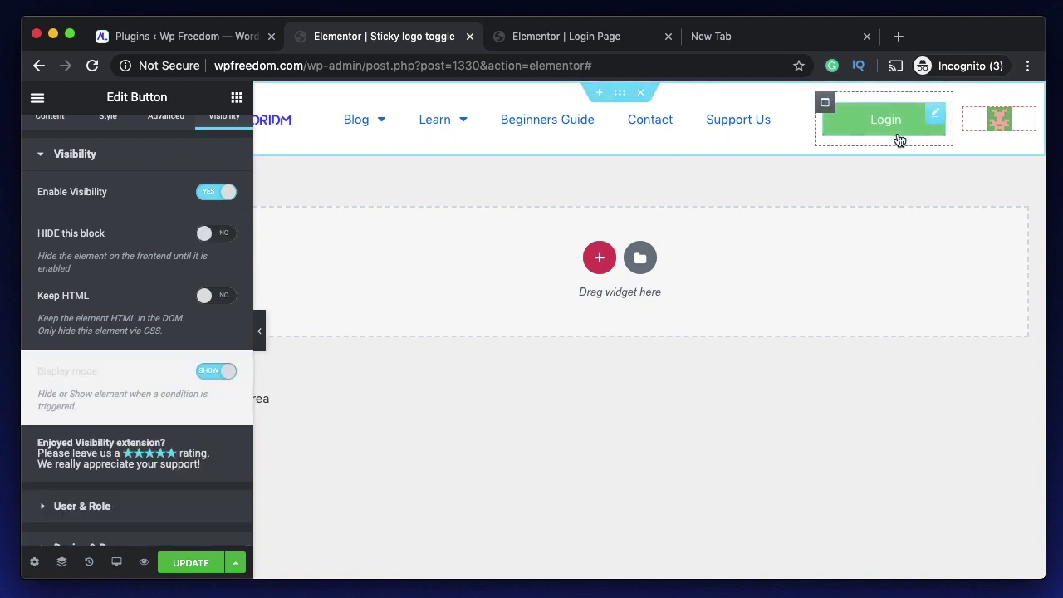
- Try the Keep HTML option on the Login button and switch it back off
scroll(176, 265, down, 2)
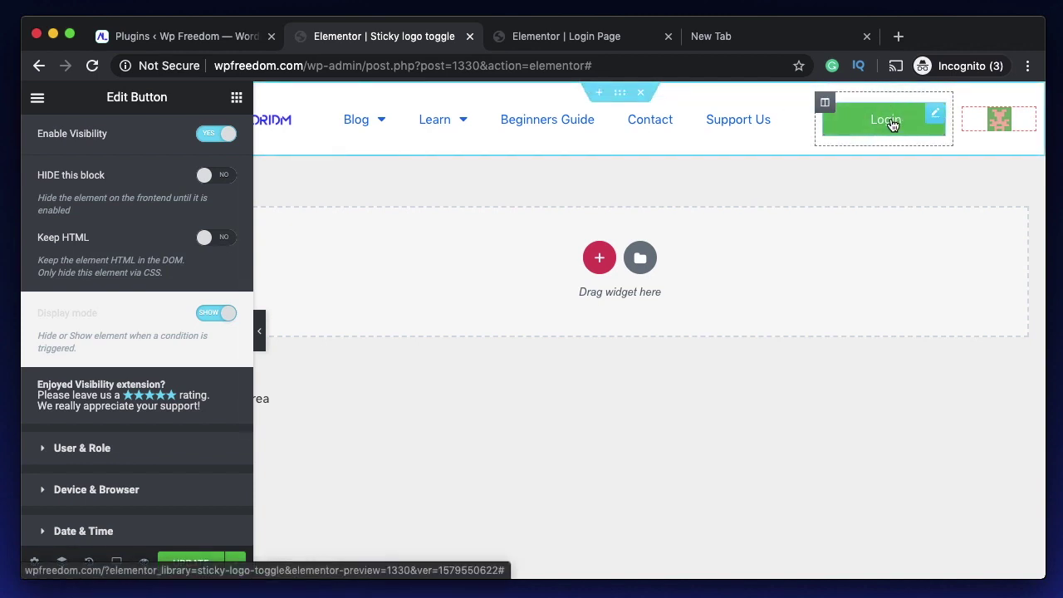
click(221, 241)
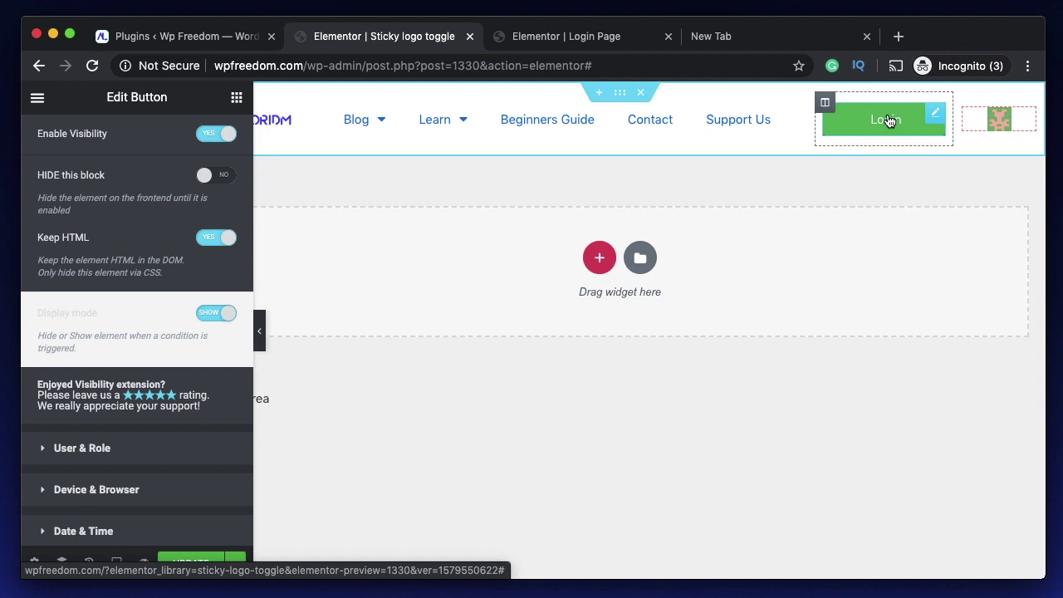
click(218, 238)
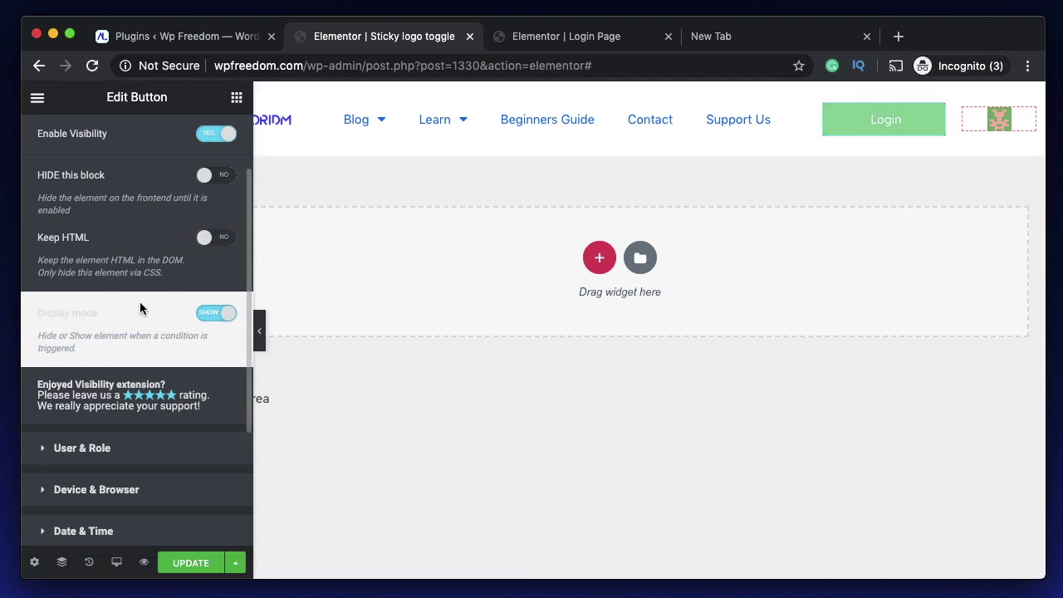
- Review the Login button's Display mode together with its Enable Visibility option
scroll(78, 318, down, 2)
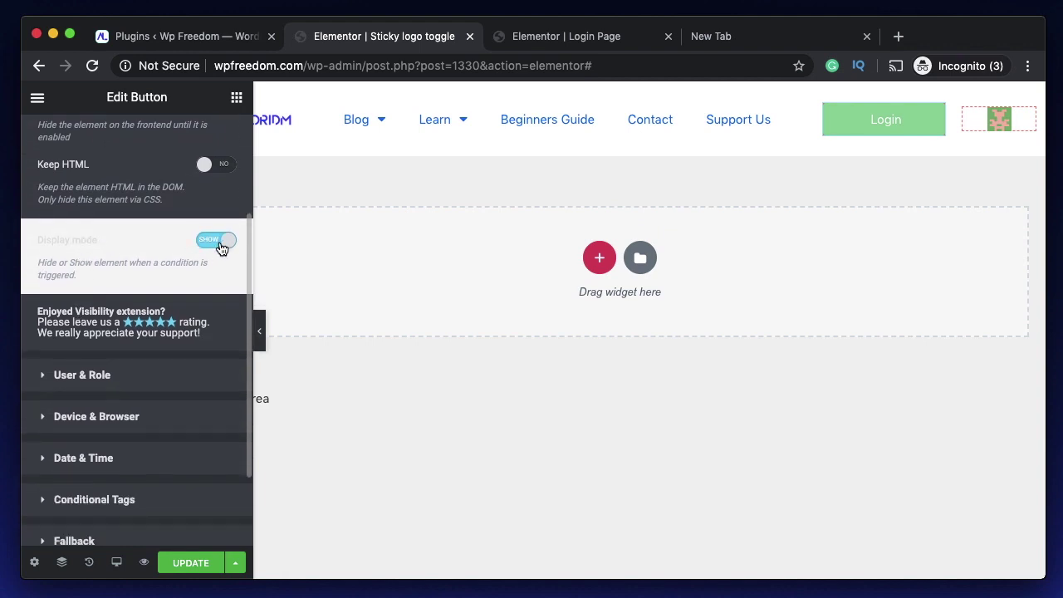
scroll(138, 244, up, 4)
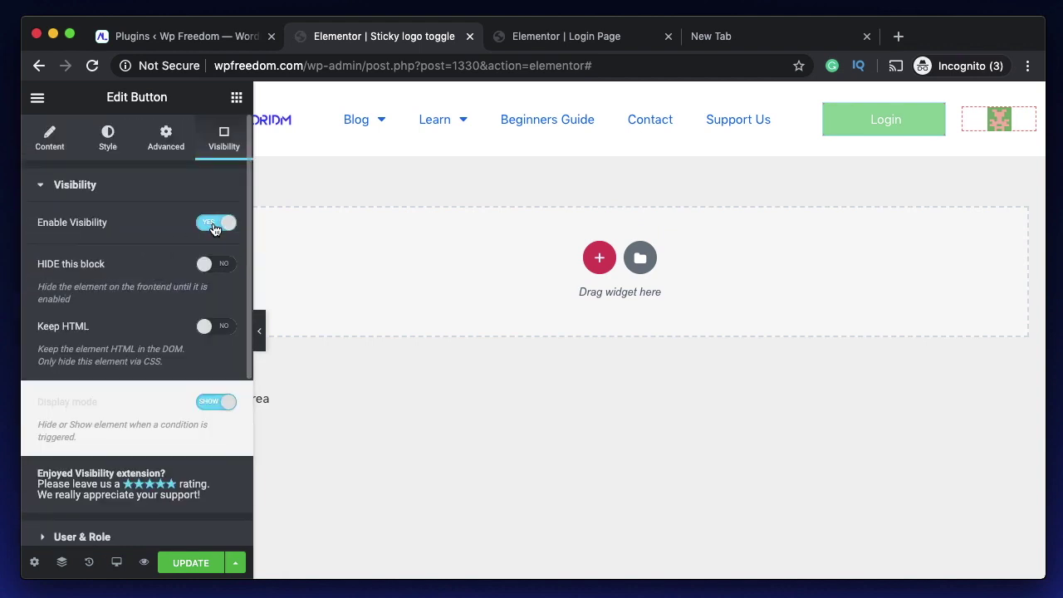
scroll(133, 353, down, 2)
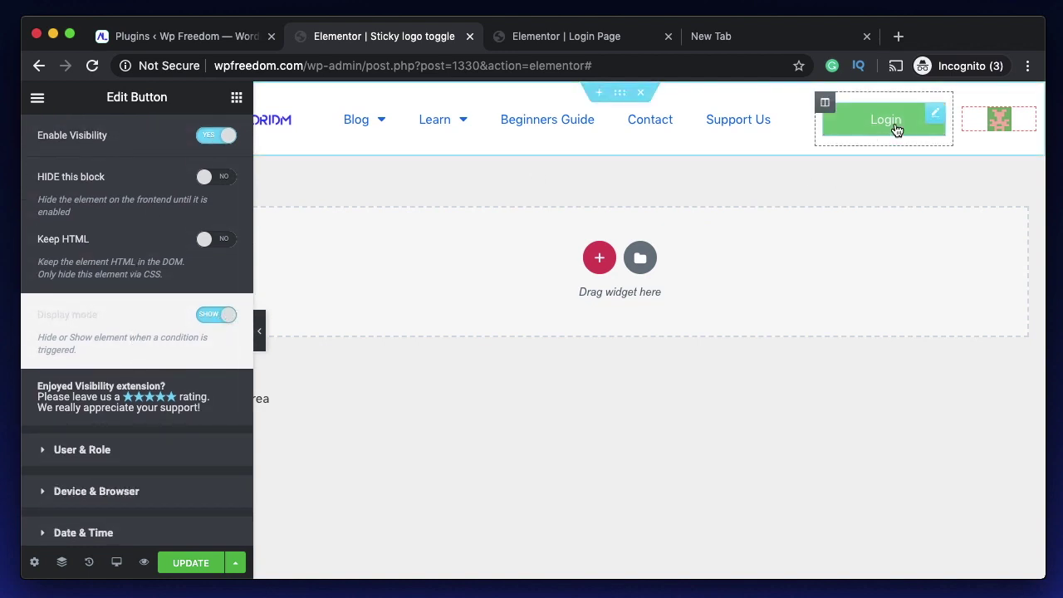
scroll(215, 321, up, 1)
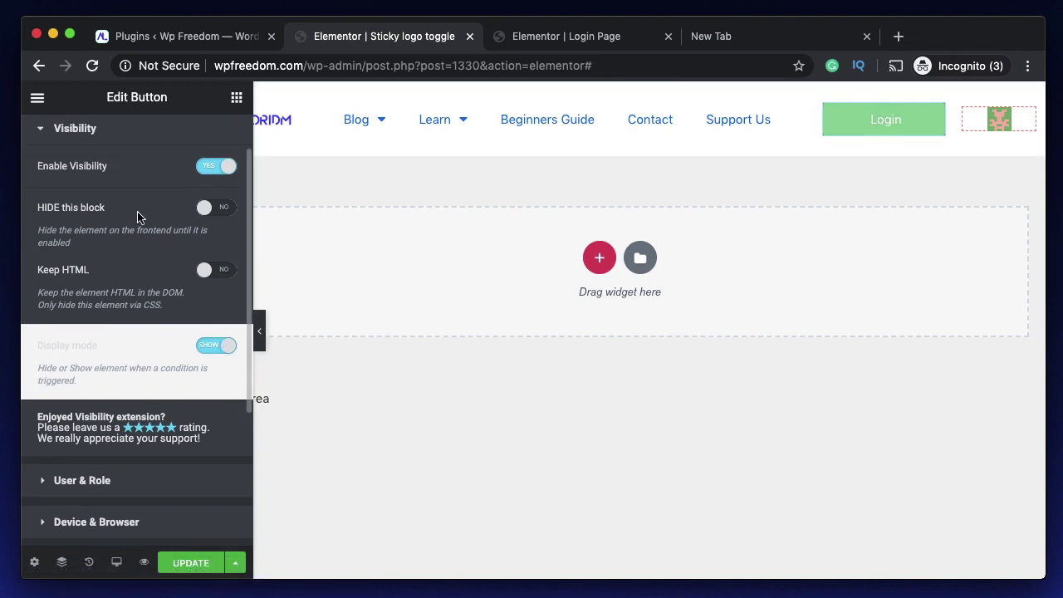
- Remove the Visitor (non logged User) role from the Login button's user and role conditions
click(105, 138)
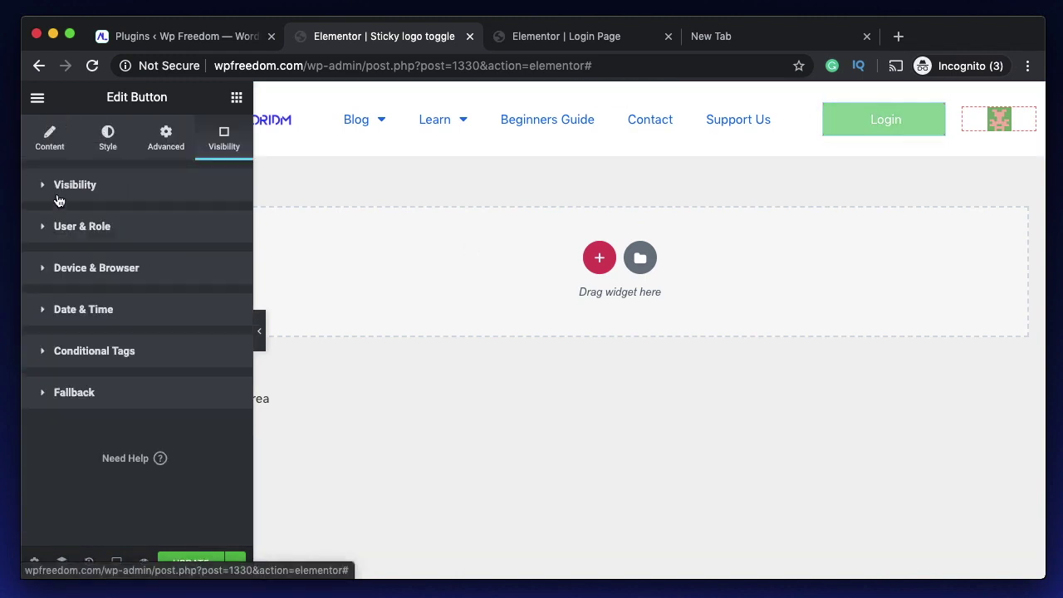
click(111, 229)
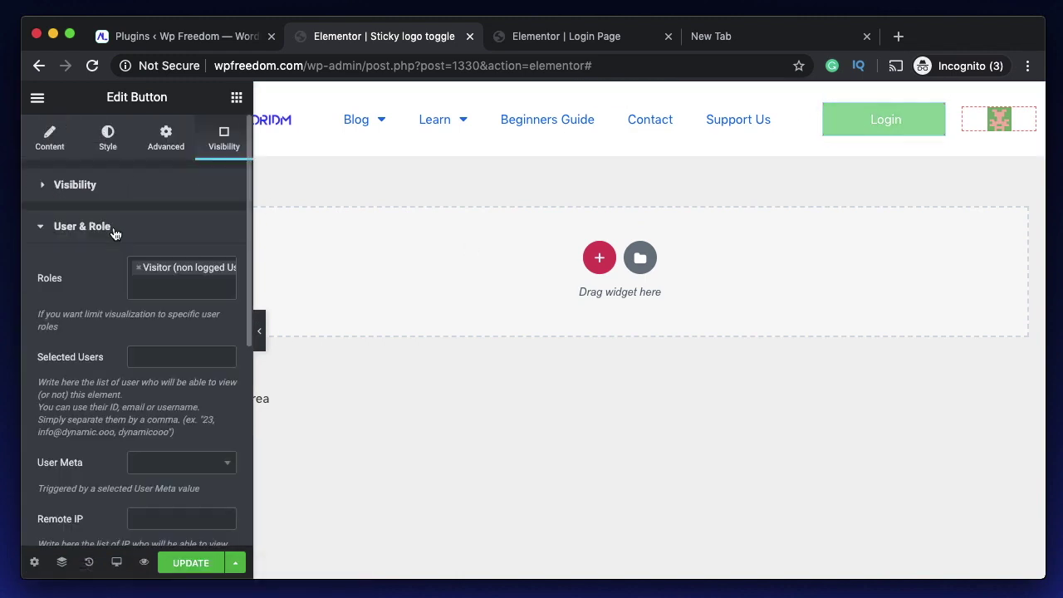
click(138, 272)
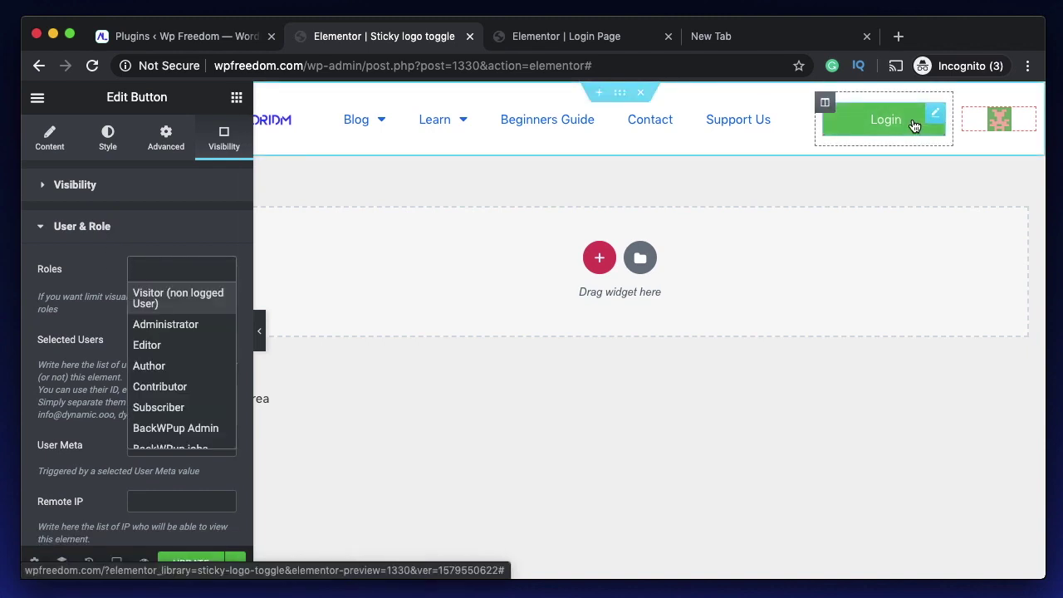
click(149, 266)
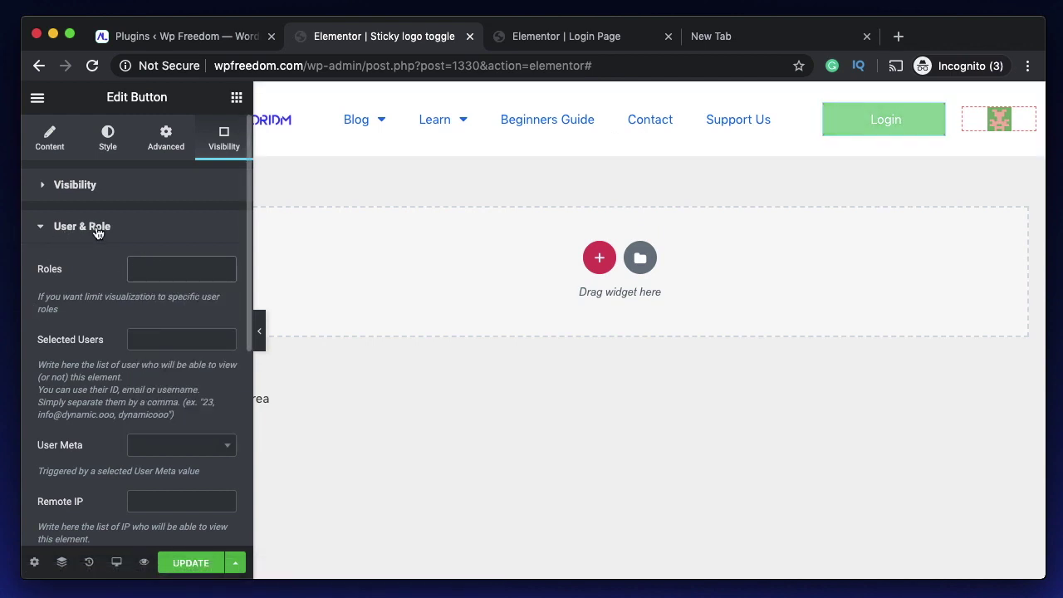
- Set the Login button's role condition to Visitor (non logged User) and update the template
click(151, 268)
scroll(169, 403, down, 1)
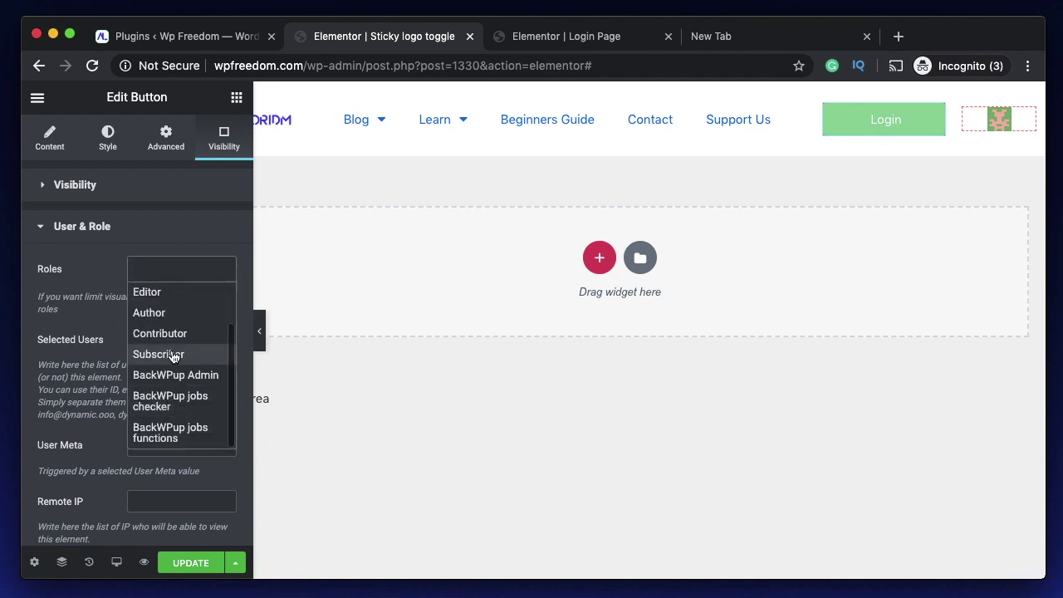
scroll(173, 356, up, 2)
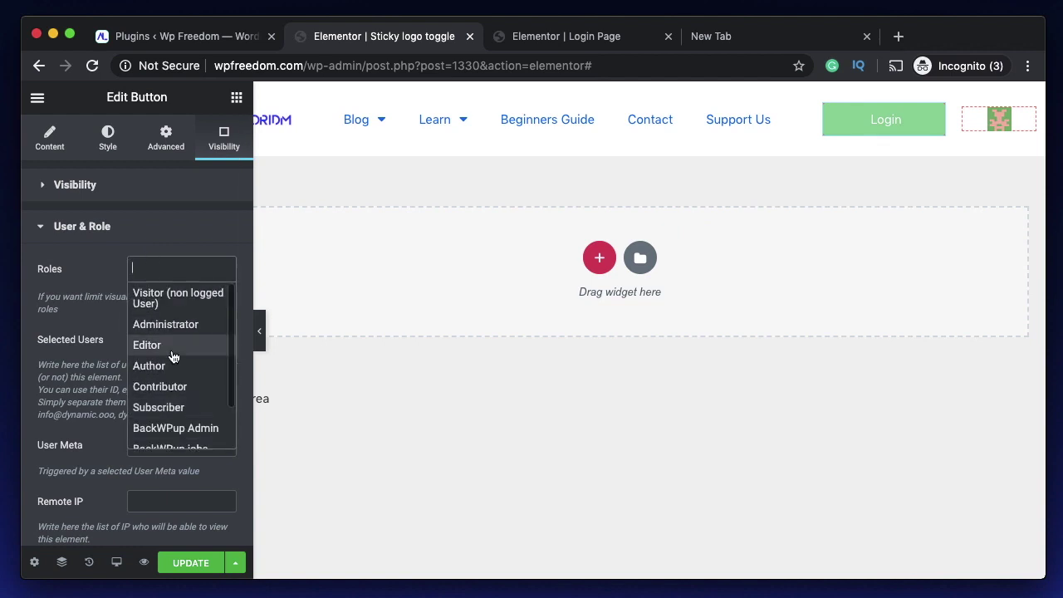
click(162, 299)
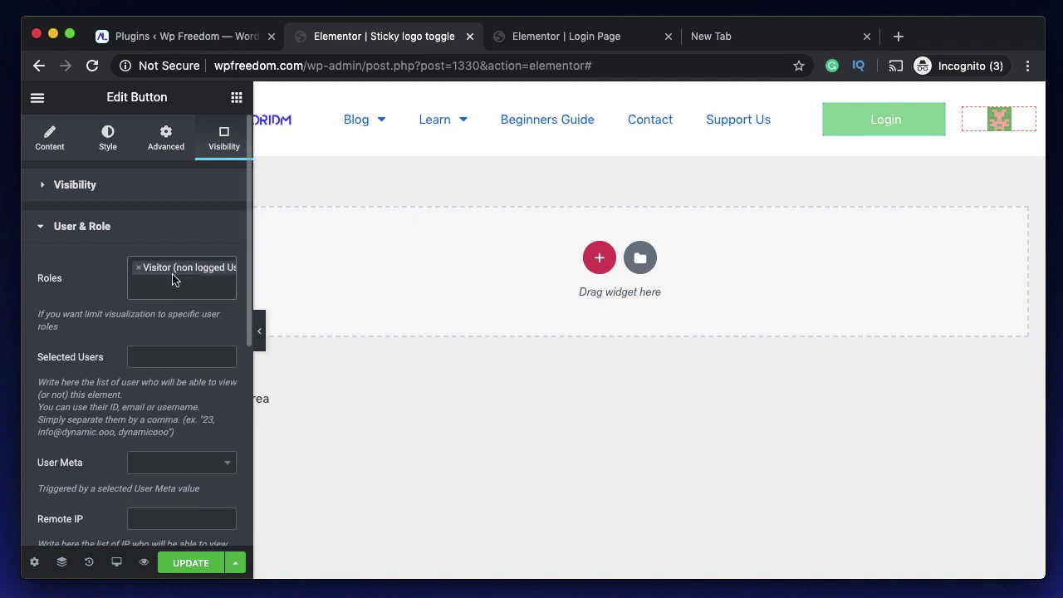
click(148, 223)
click(190, 562)
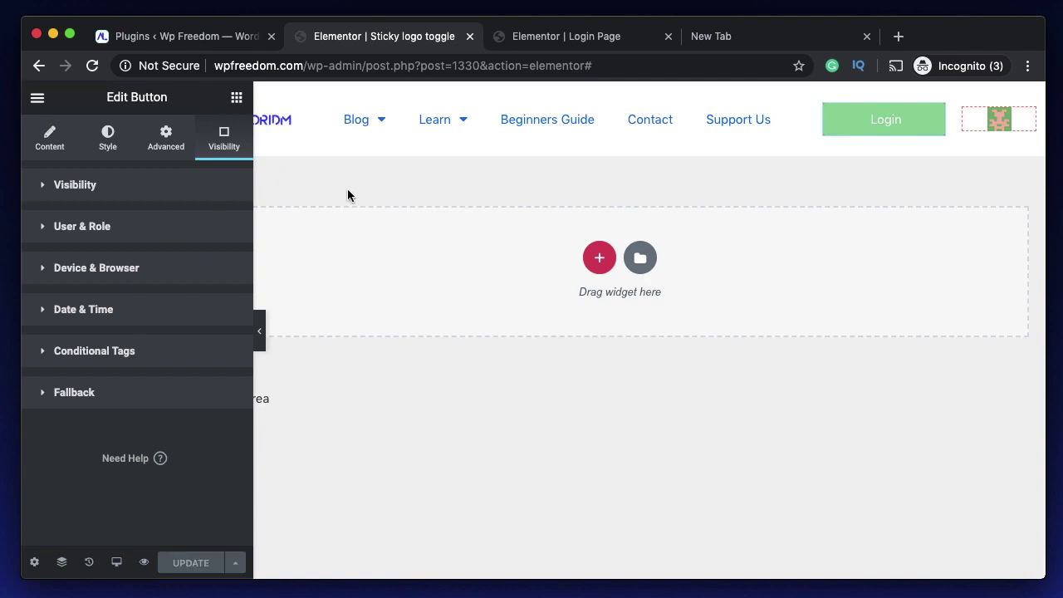
- Open the header profile picture's visibility settings and check its Display mode and role condition
click(1004, 121)
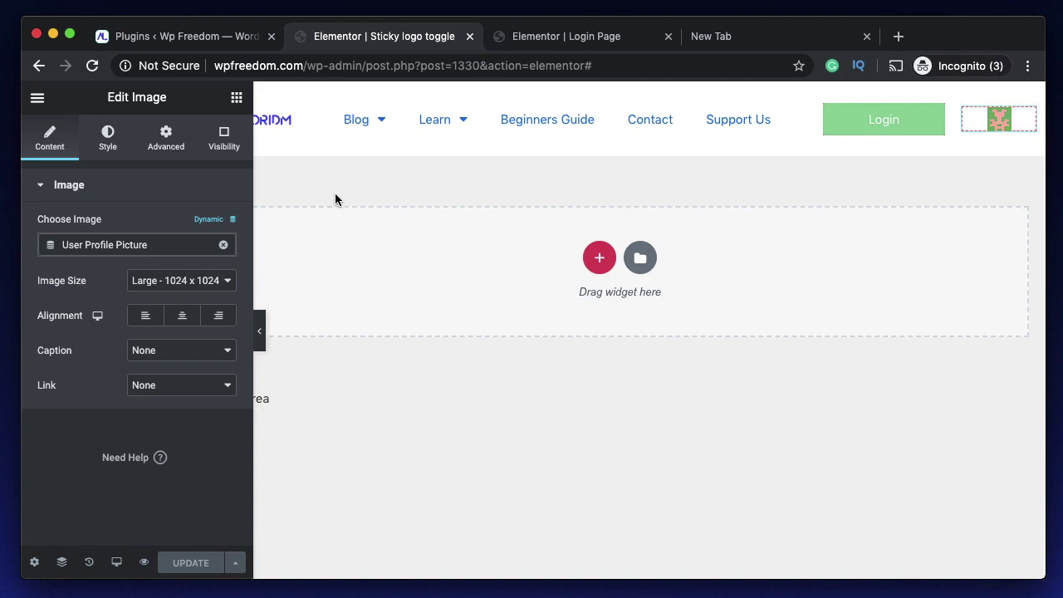
click(223, 137)
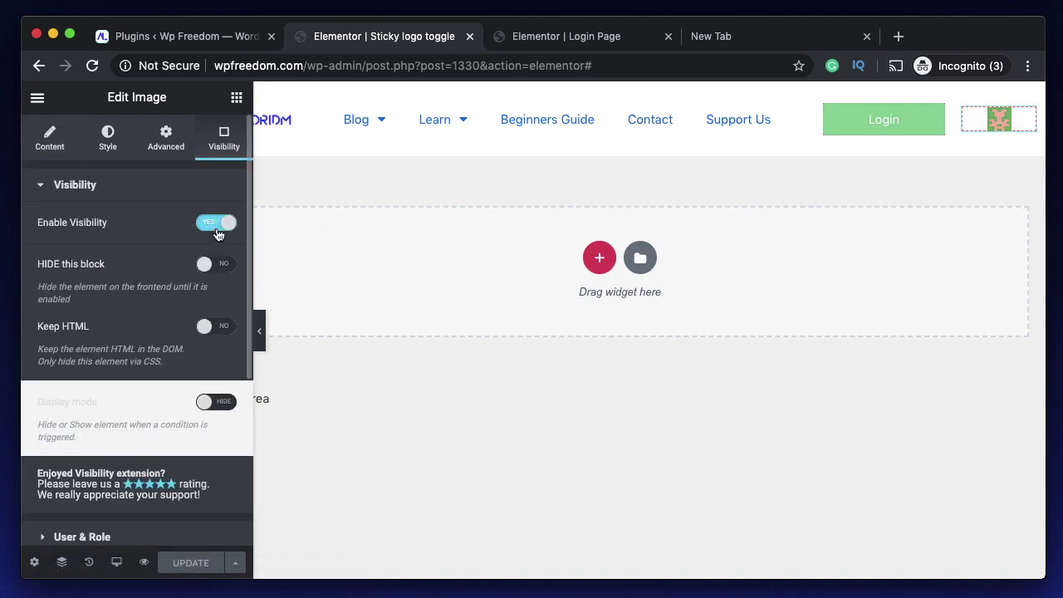
scroll(160, 276, down, 3)
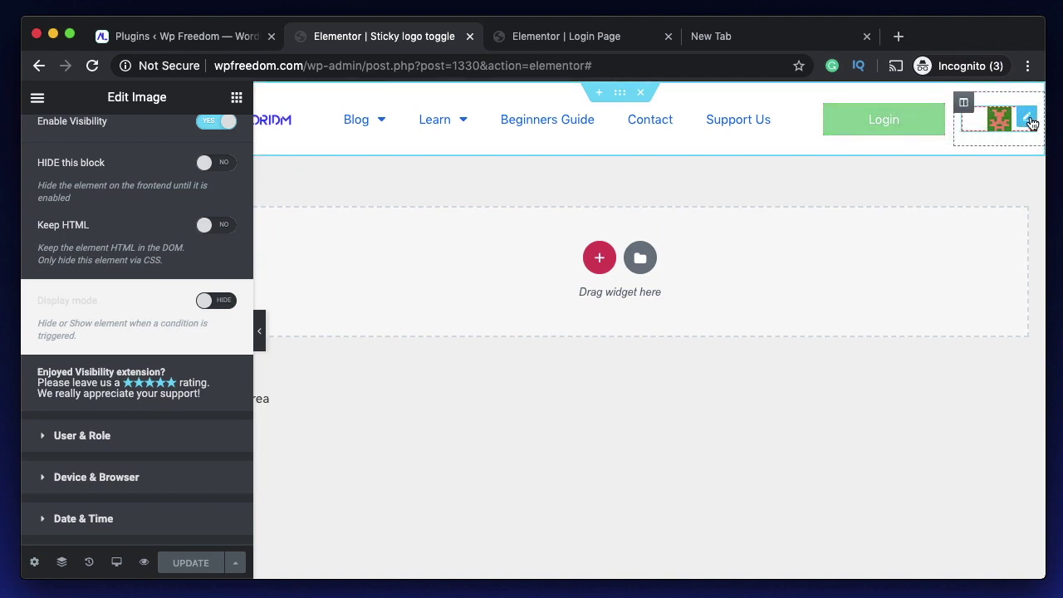
click(135, 433)
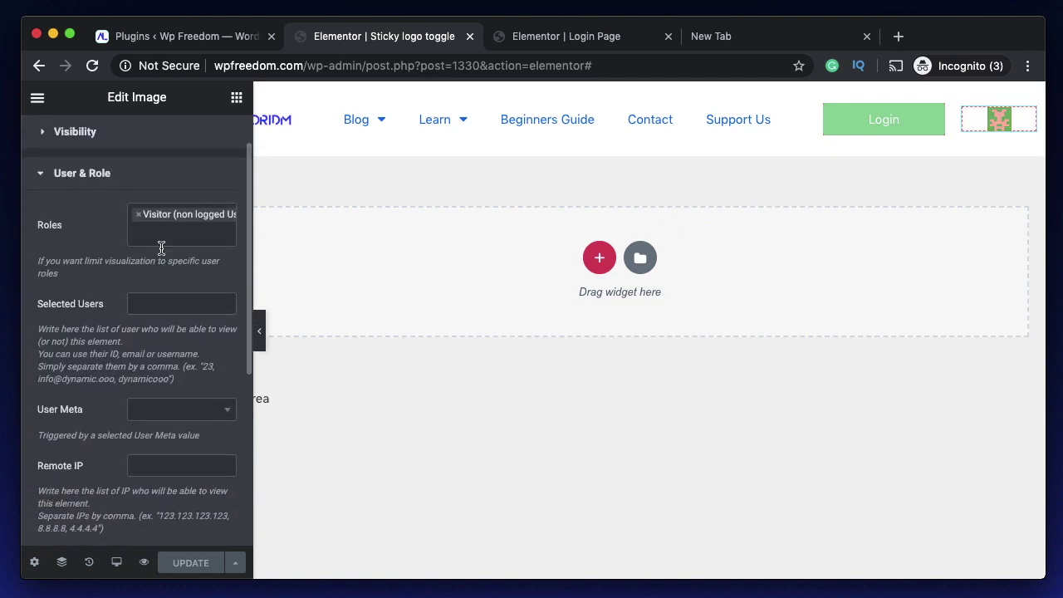
click(115, 188)
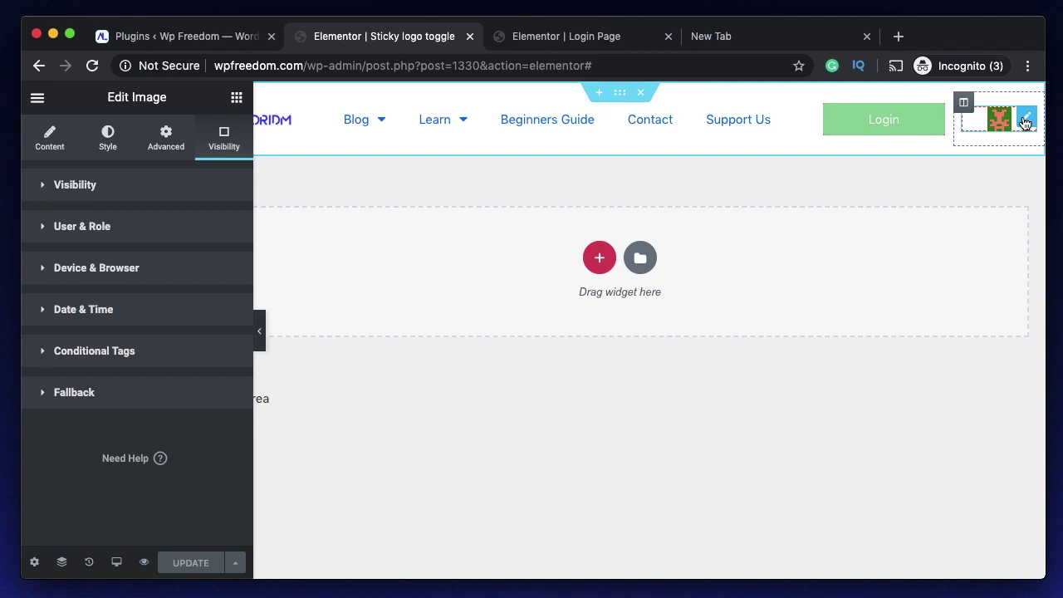
- Review the profile picture's Display mode again among its general visibility options
click(151, 195)
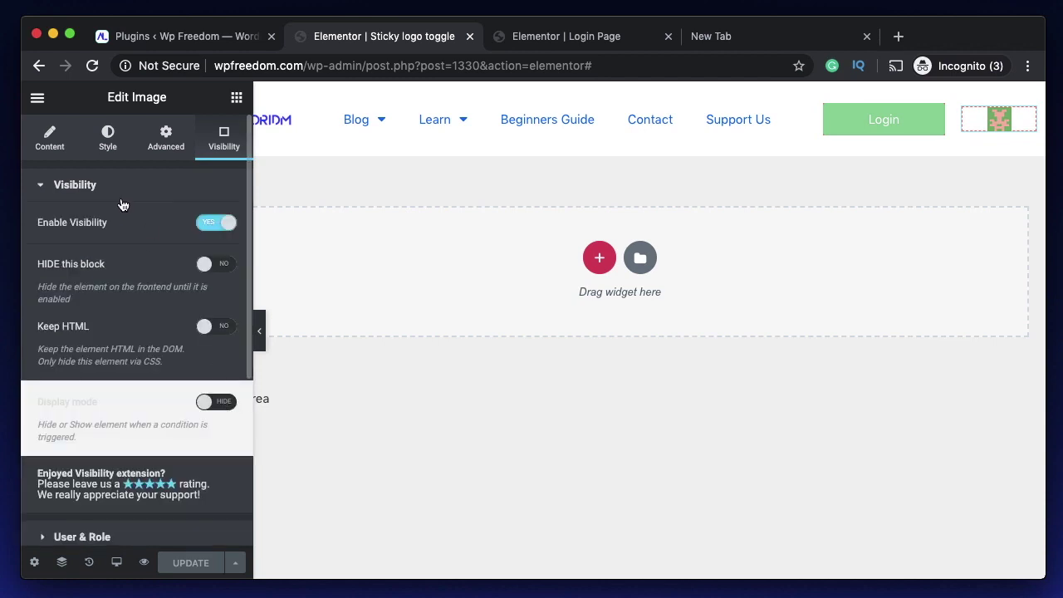
click(121, 203)
mouse_move(1023, 123)
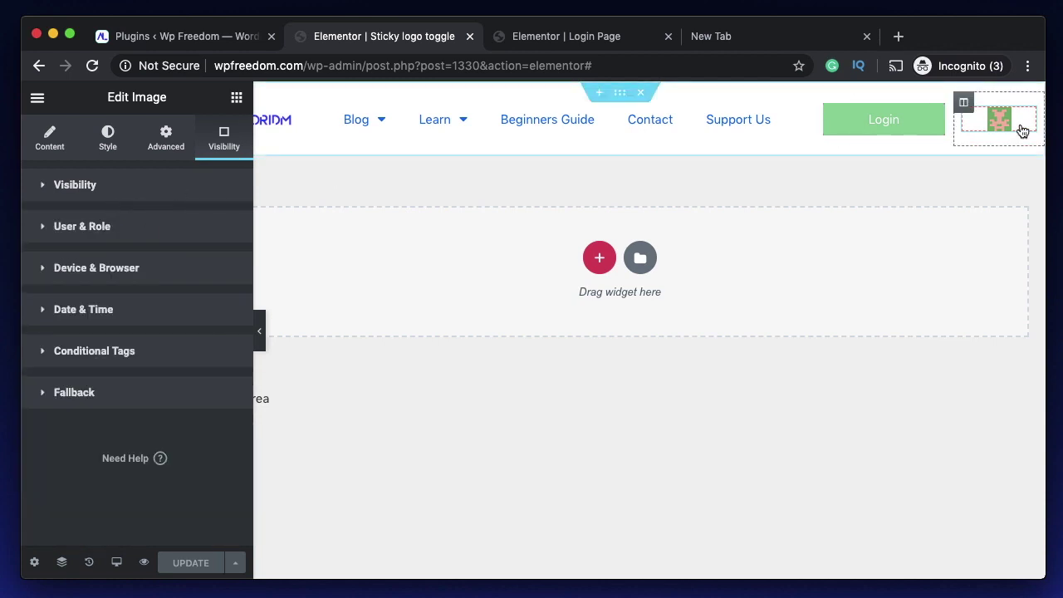
click(138, 184)
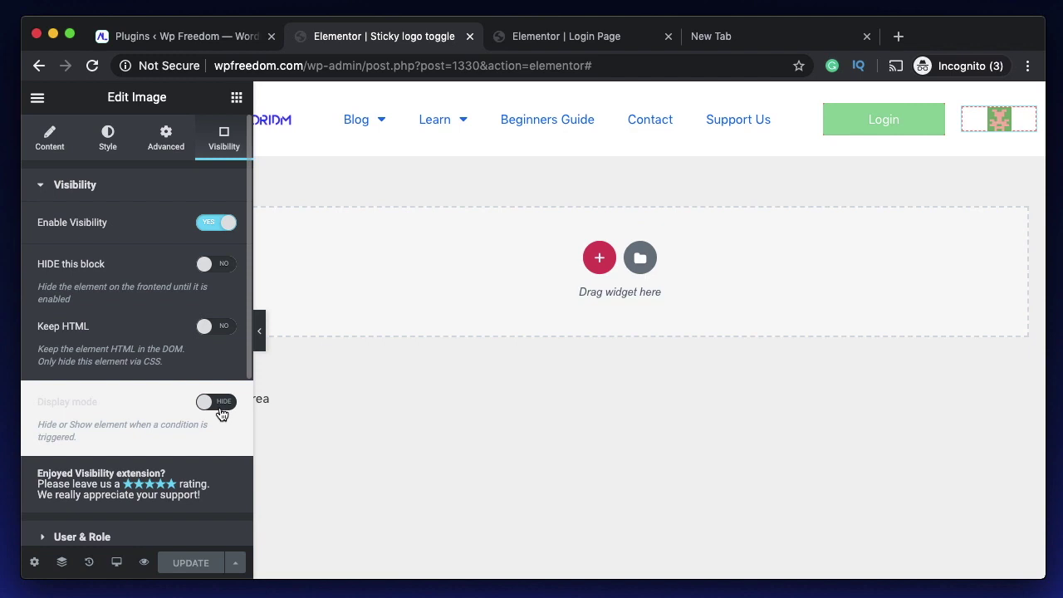
click(179, 184)
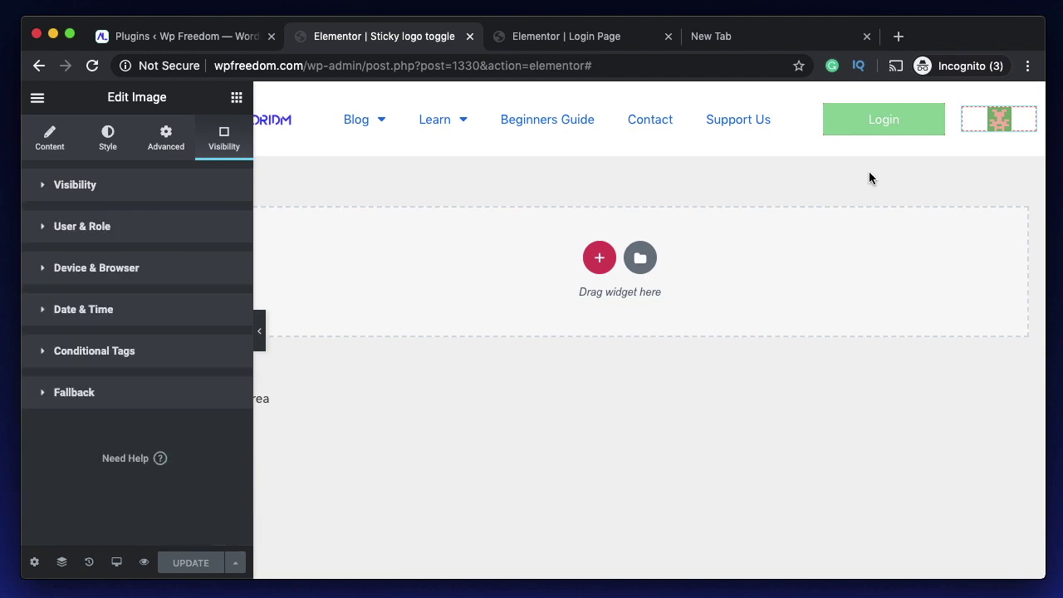
- Reopen the Login button's visibility settings and compare its Display mode with the profile picture's
click(934, 120)
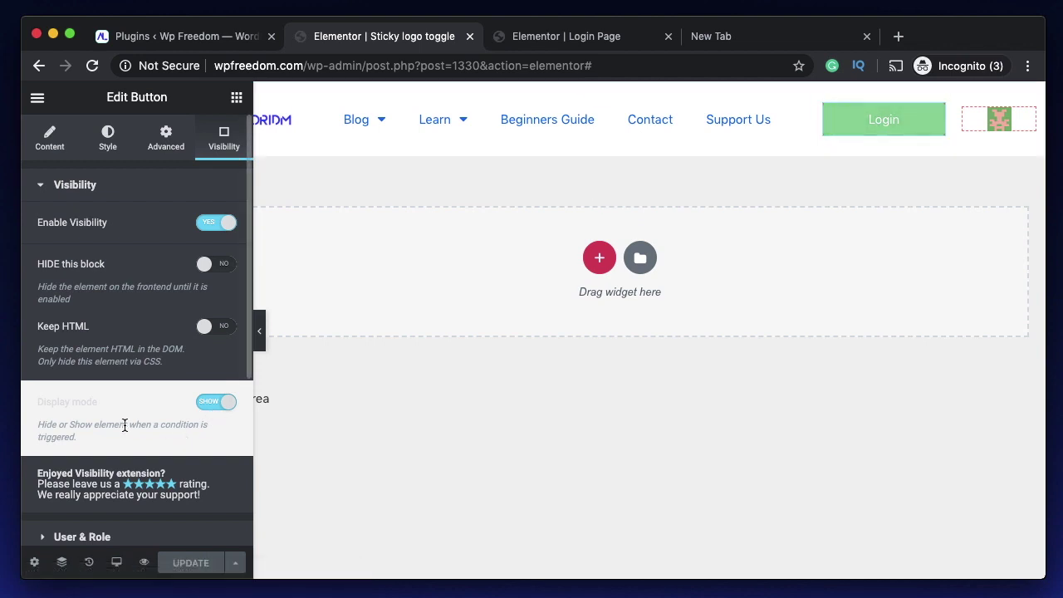
scroll(124, 425, down, 2)
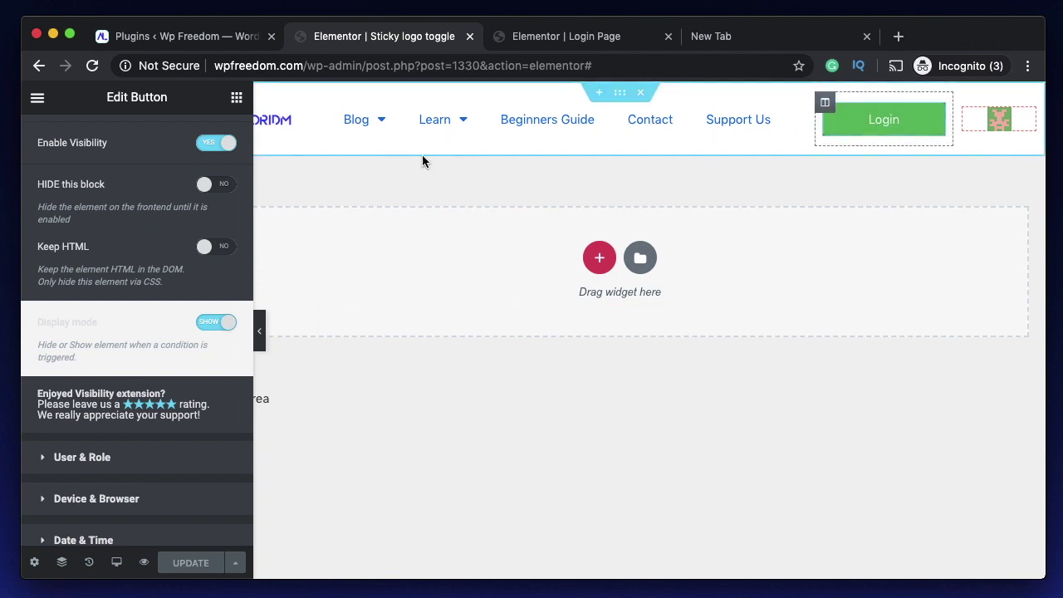
scroll(223, 215, up, 2)
click(123, 198)
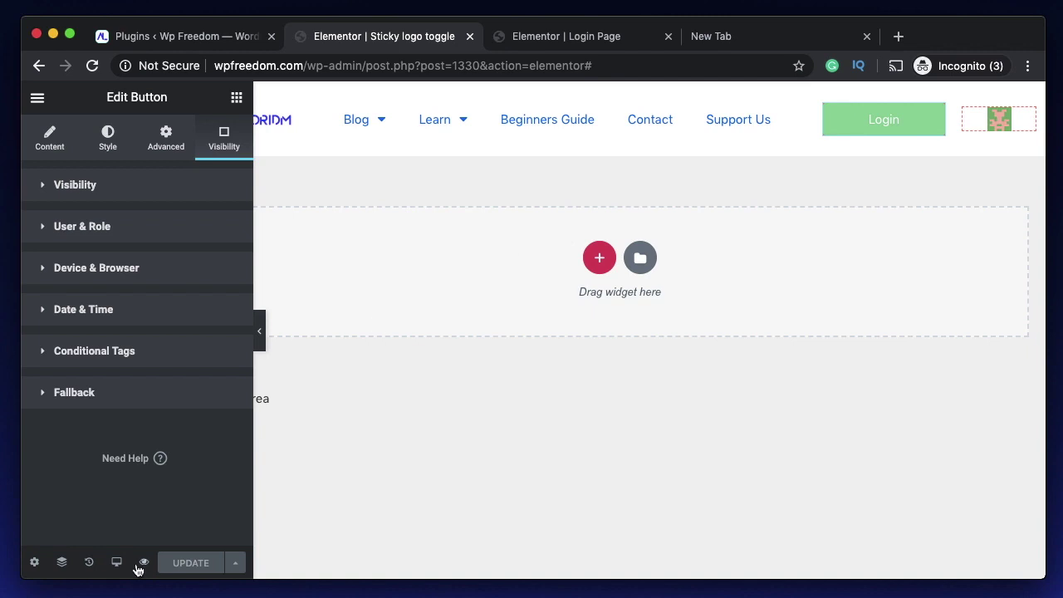
- Preview the header template as a logged-in user and check which header elements appear
mouse_move(148, 565)
click(180, 532)
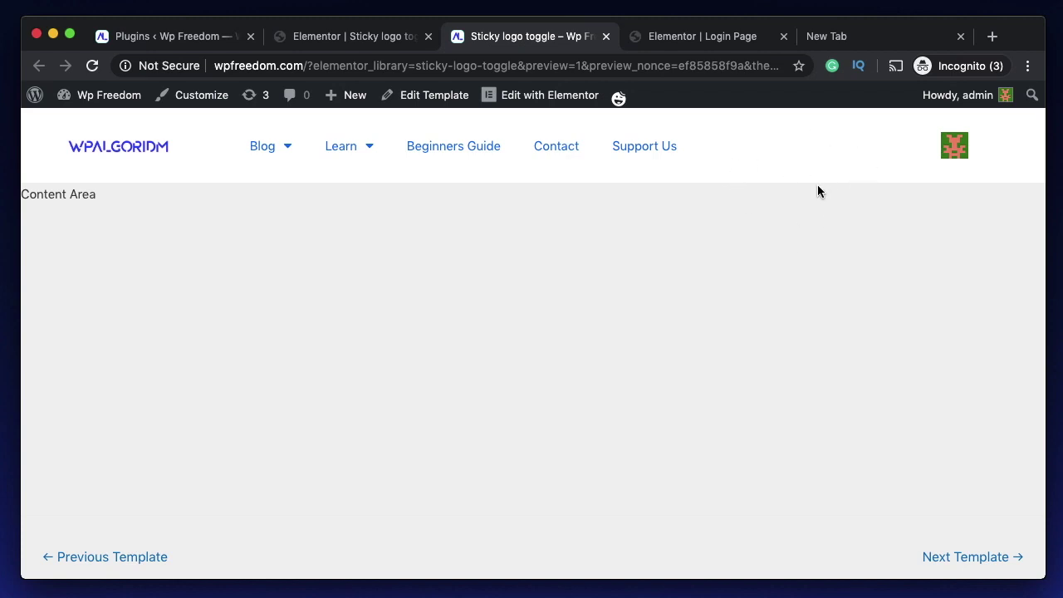
mouse_move(971, 98)
- Switch to Safari and load wpfreedom.com to check the header as a logged-out visitor
click(357, 590)
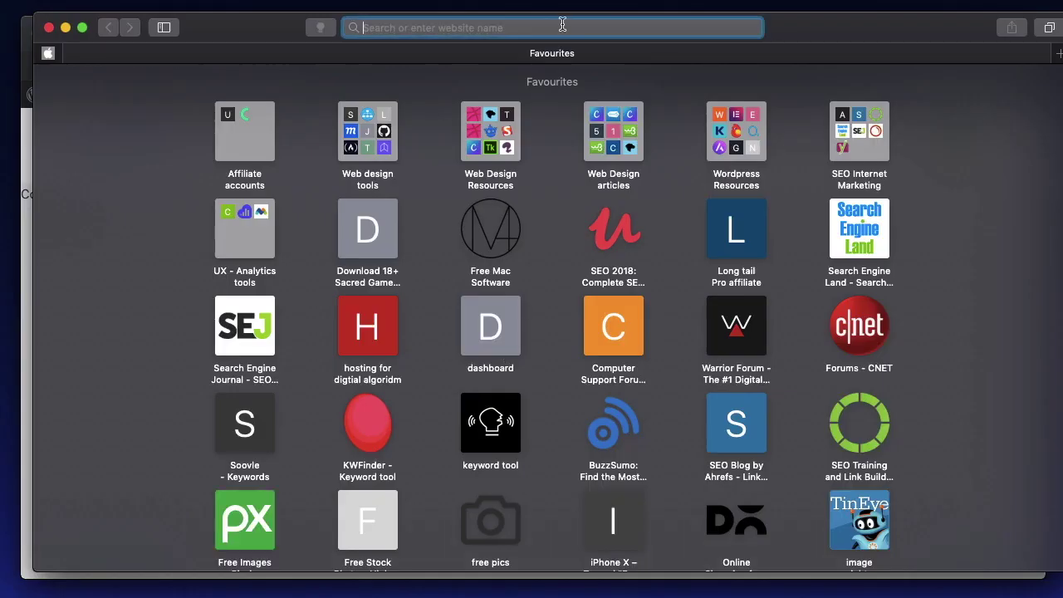
text(wpfreedom.com)
key(Right)
key(Return)
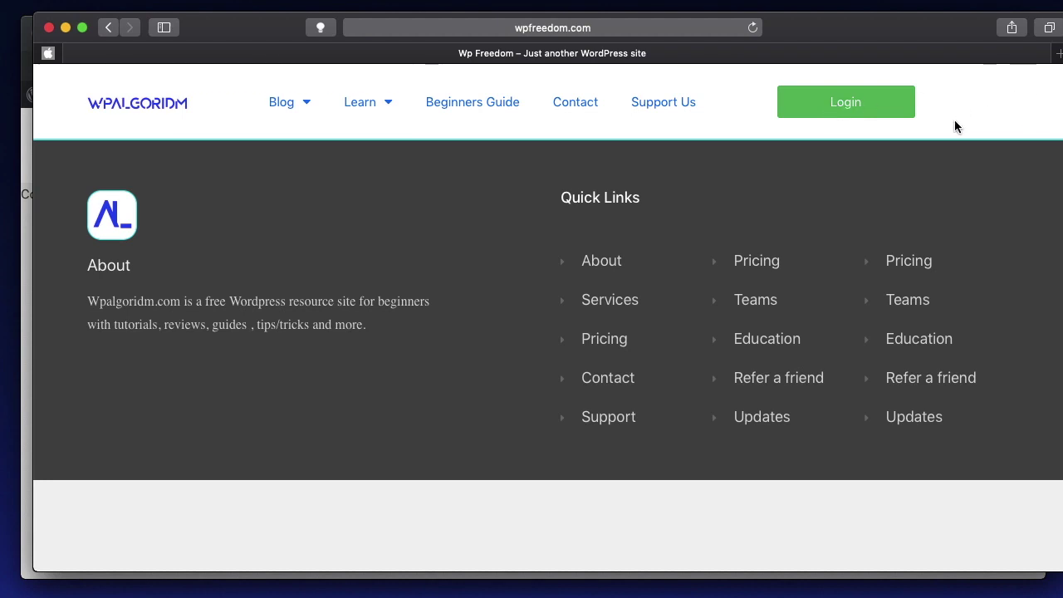
drag(920, 27, 908, 26)
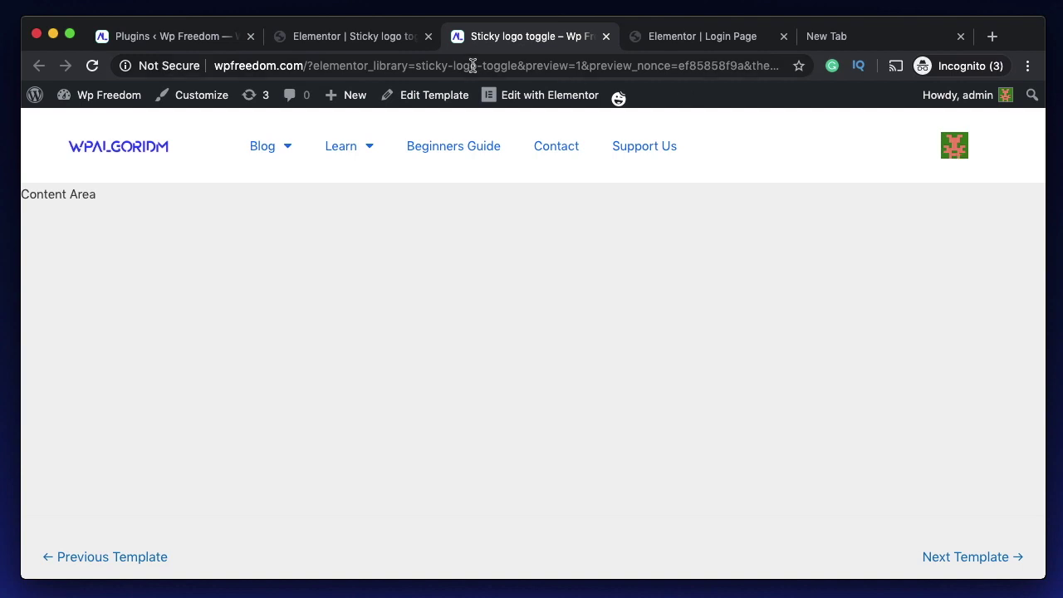
- Return to the Elementor editor in Chrome and check the Login button's general visibility and role settings
click(352, 39)
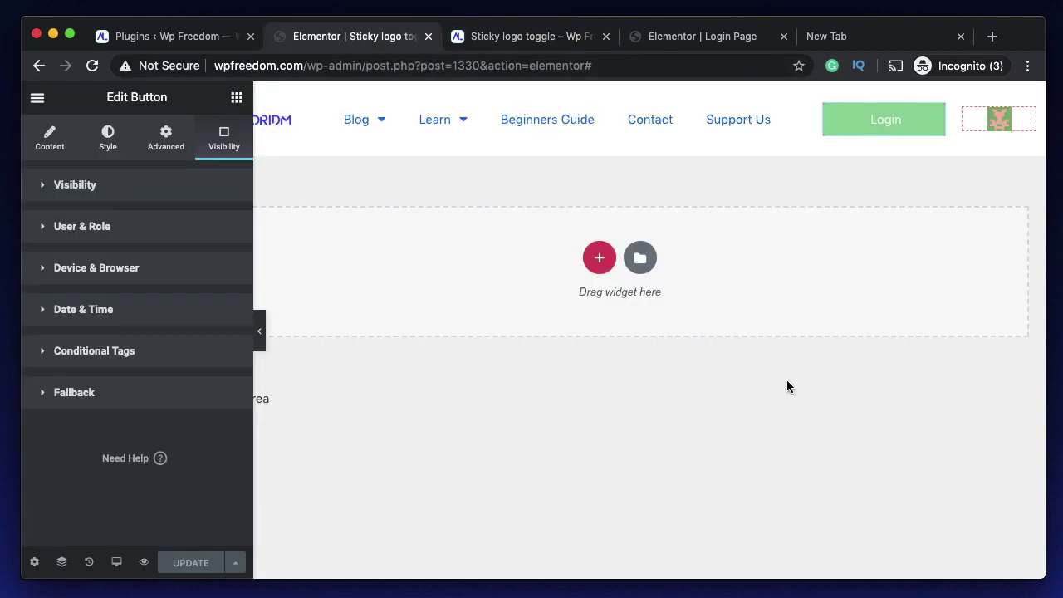
click(97, 191)
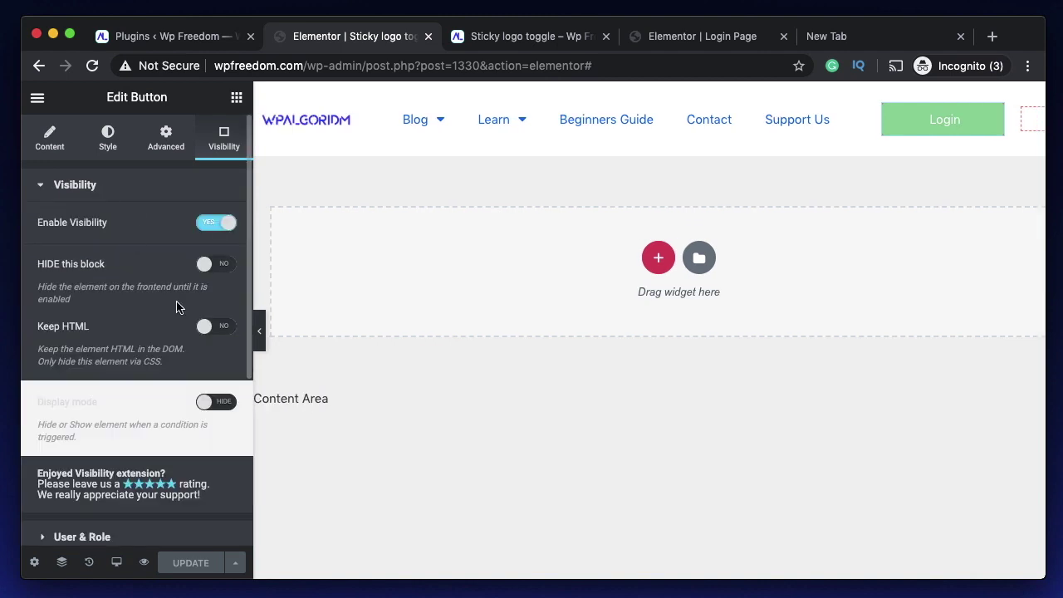
click(106, 179)
click(87, 227)
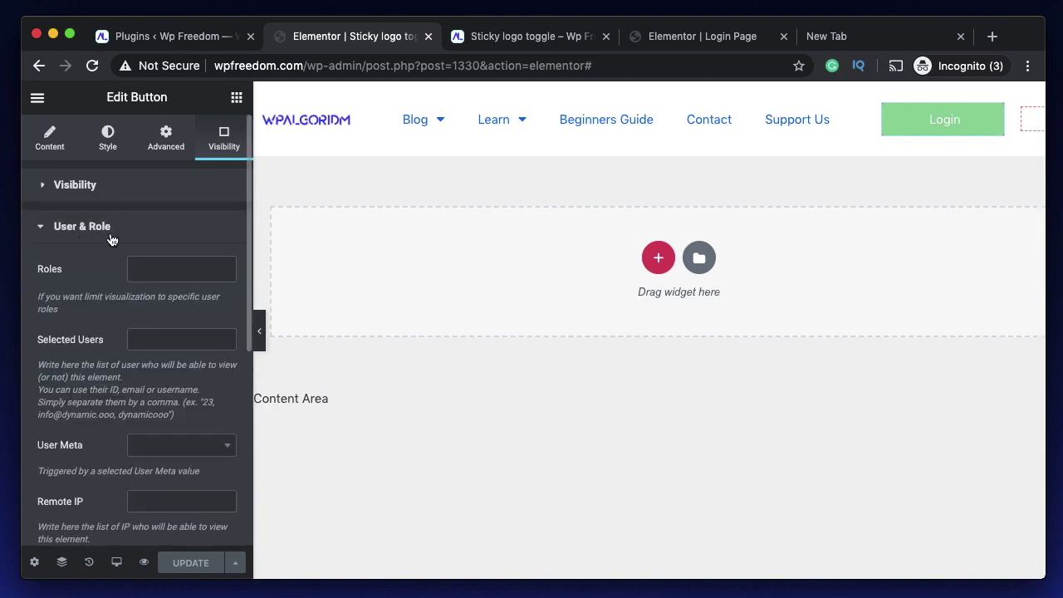
click(111, 240)
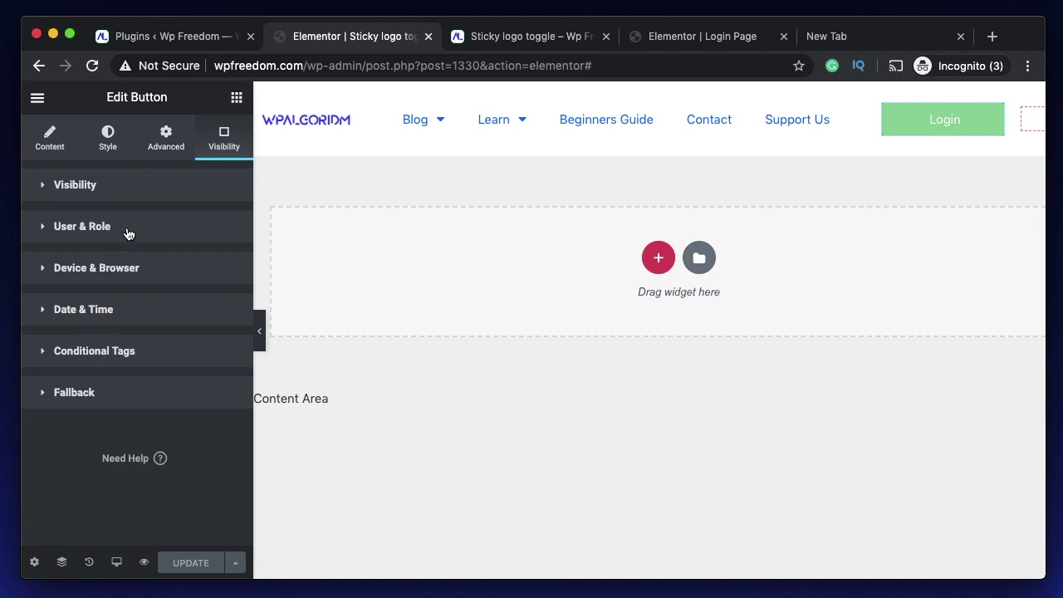
- Remove Safari from the Login button's browser visibility condition
click(102, 268)
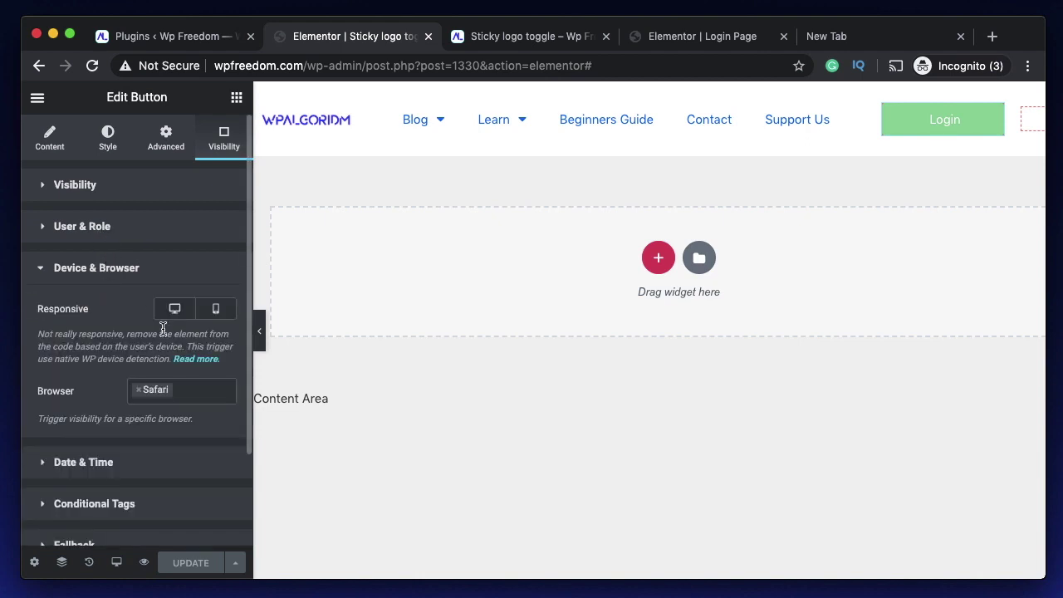
click(138, 390)
click(121, 281)
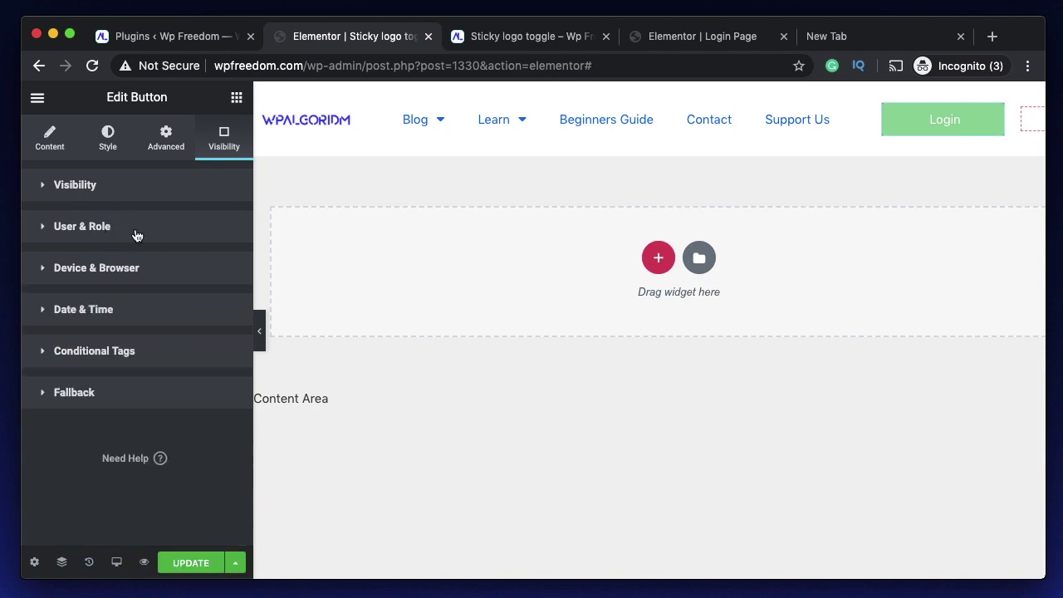
- Look through the Login button's Device & Browser, Date & Time and User & Role visibility conditions
click(114, 275)
click(113, 276)
click(101, 310)
click(101, 310)
click(102, 229)
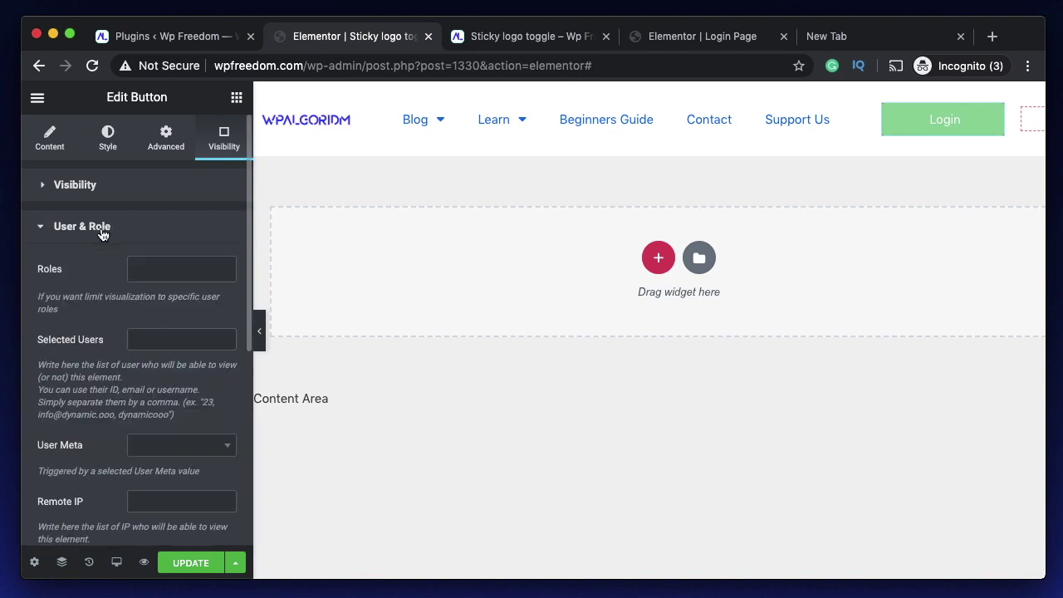
click(101, 229)
click(105, 268)
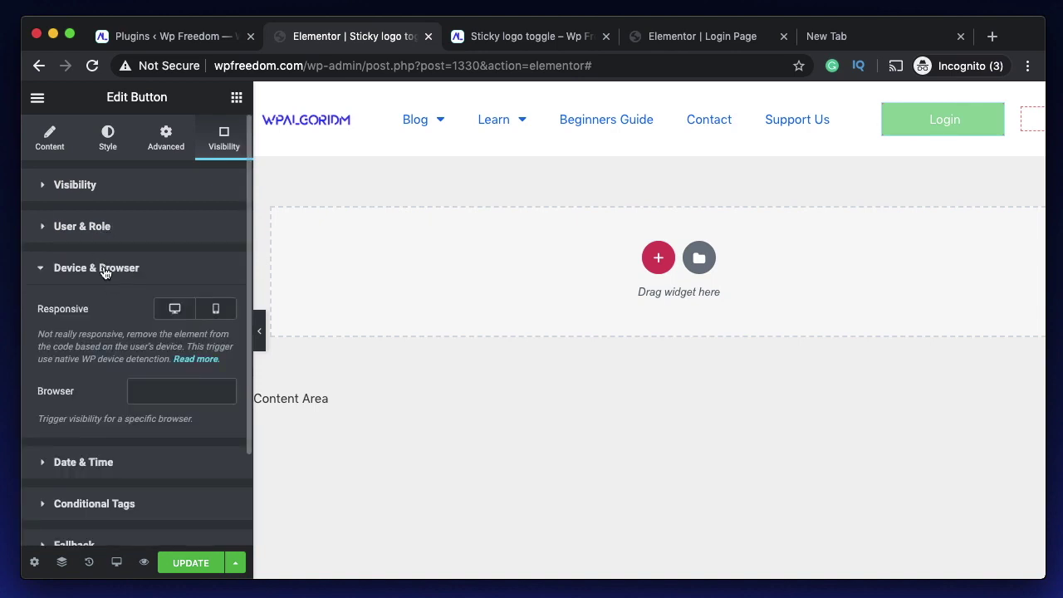
- Set the Login button's browser visibility condition to Google Chrome
scroll(937, 119, right, 2)
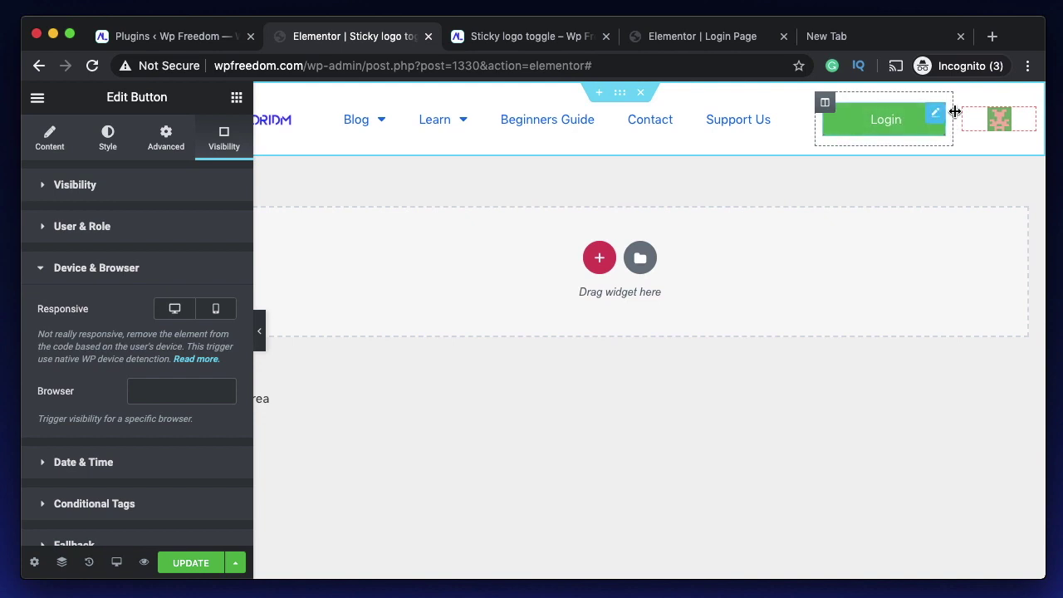
click(930, 119)
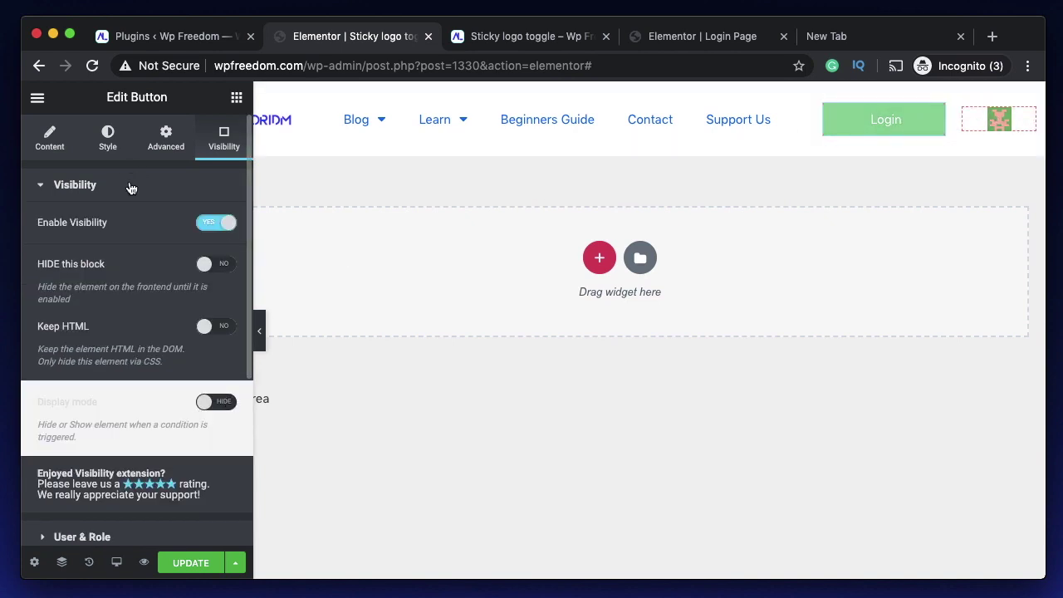
scroll(116, 439, down, 5)
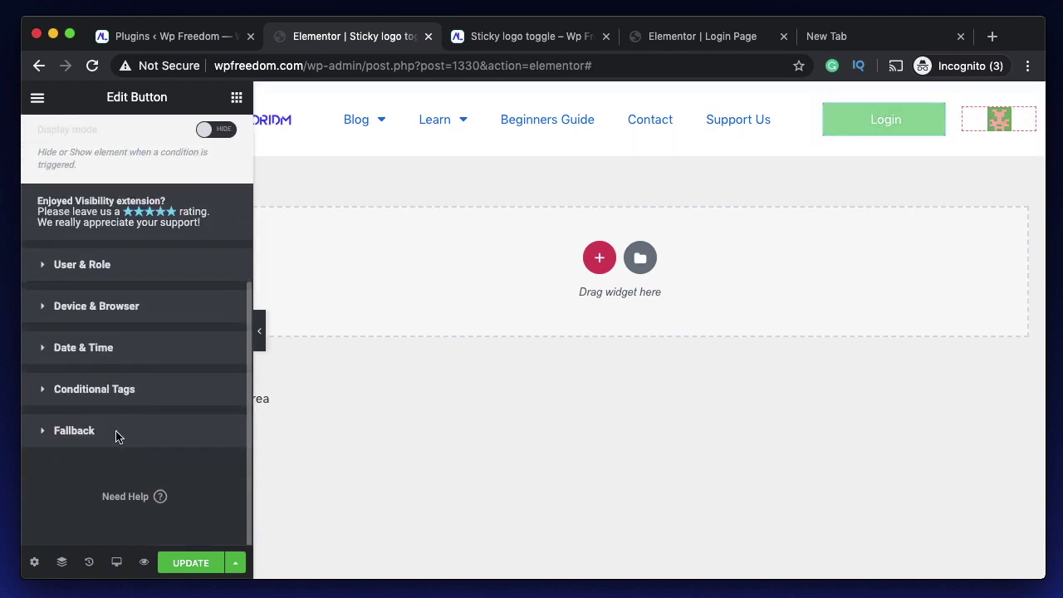
click(115, 309)
scroll(116, 309, down, 3)
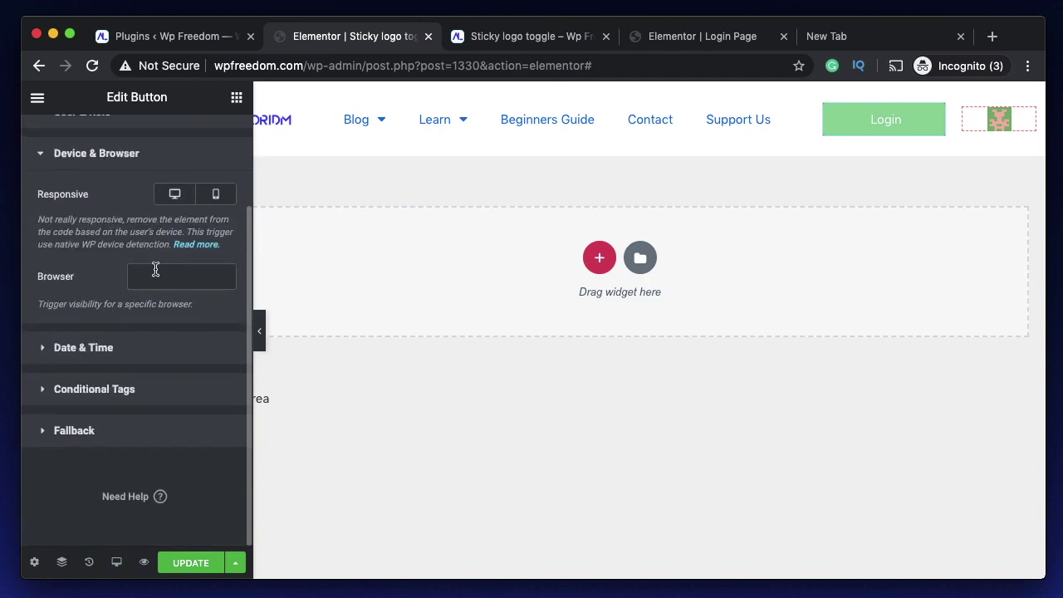
click(155, 270)
click(171, 301)
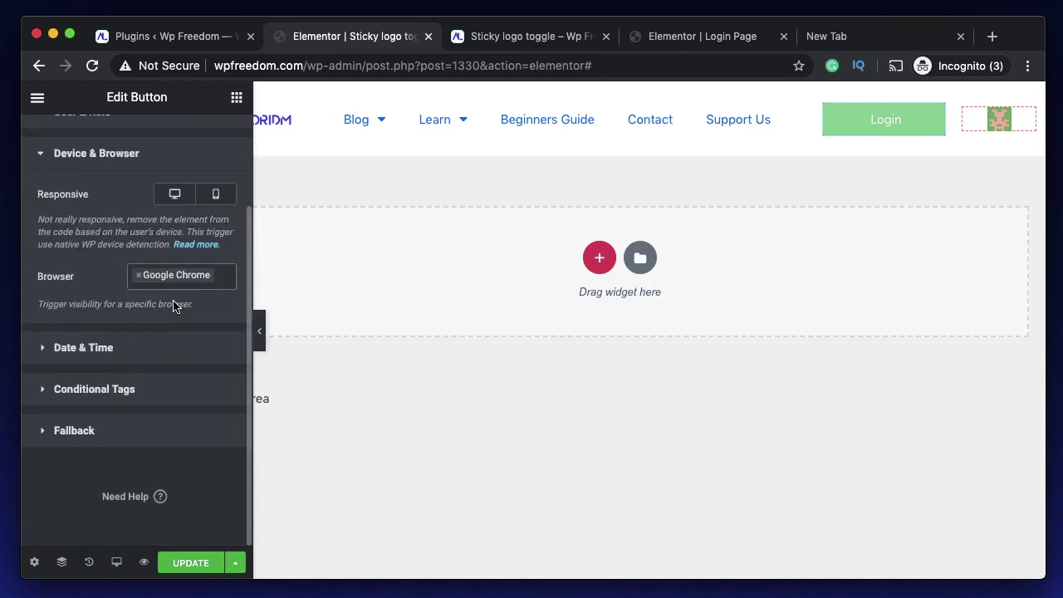
click(136, 158)
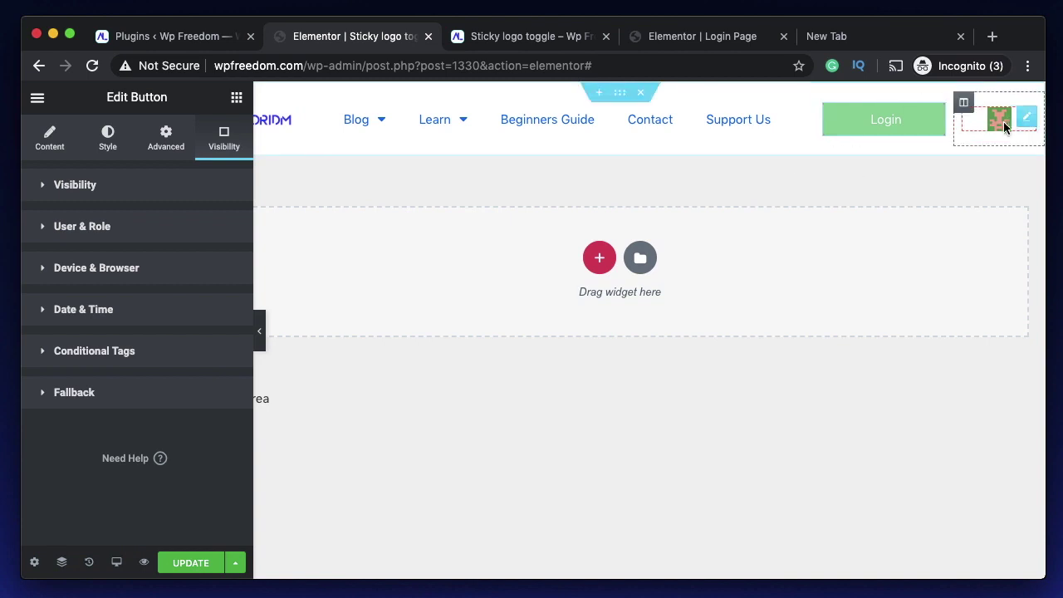
- Set the header profile picture's browser visibility condition to Google Chrome and preview the template
click(1017, 123)
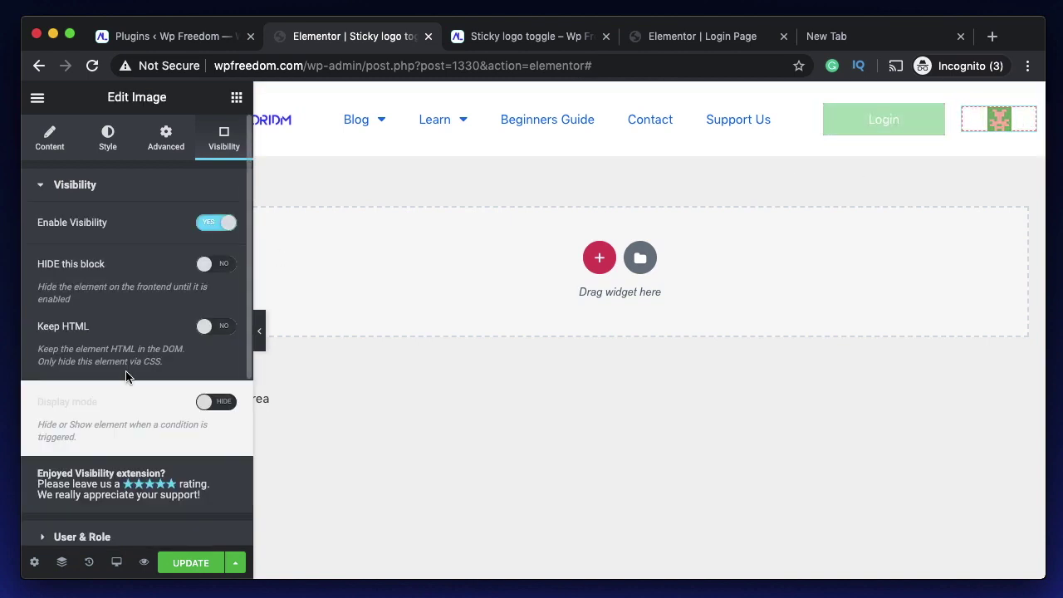
scroll(164, 345, down, 3)
scroll(191, 282, down, 3)
click(158, 262)
click(113, 234)
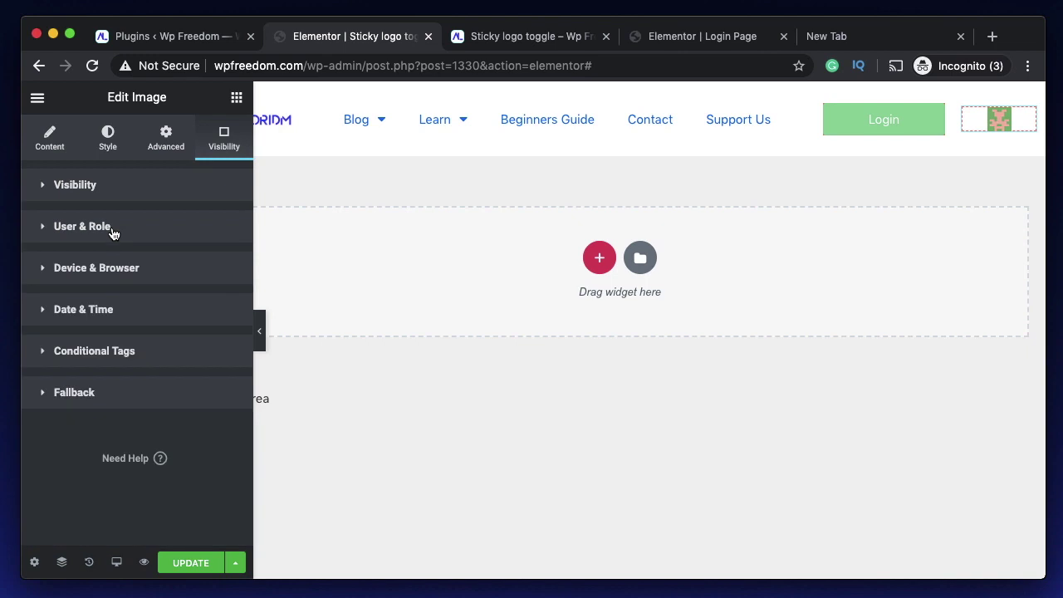
click(120, 270)
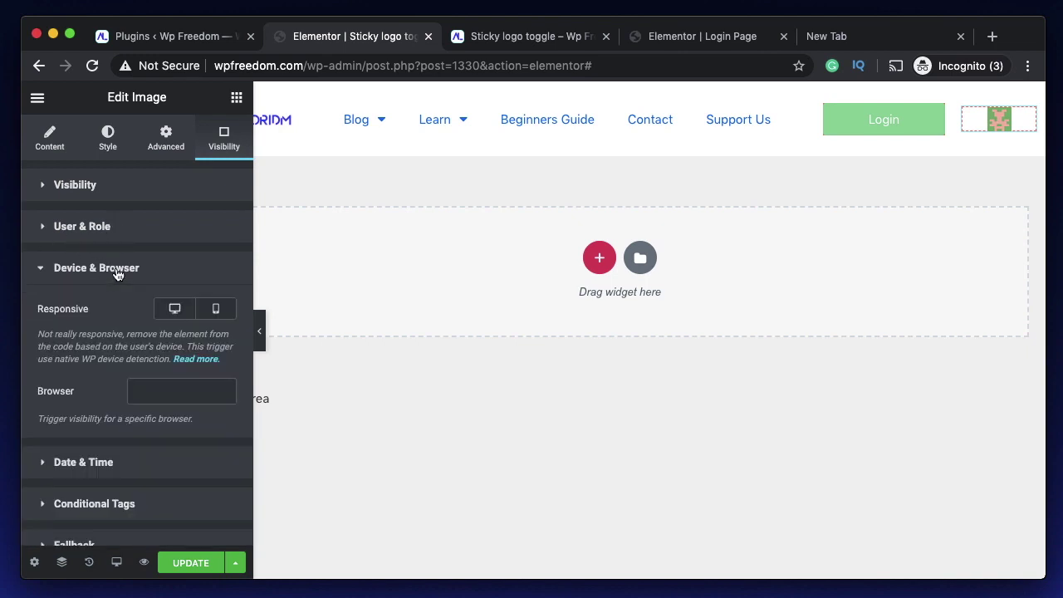
scroll(118, 273, down, 1)
click(162, 301)
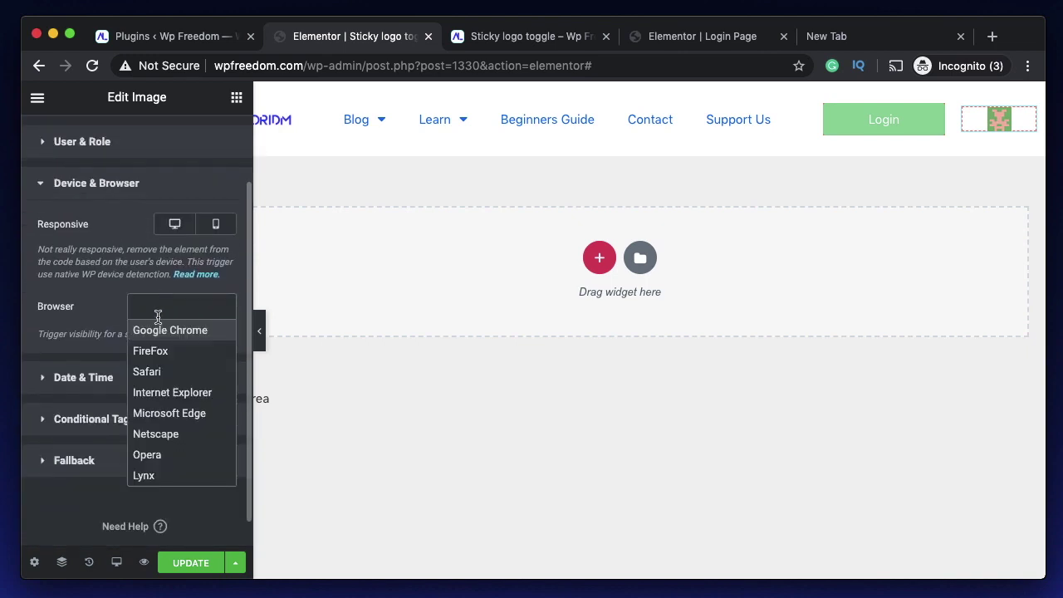
click(166, 330)
click(143, 562)
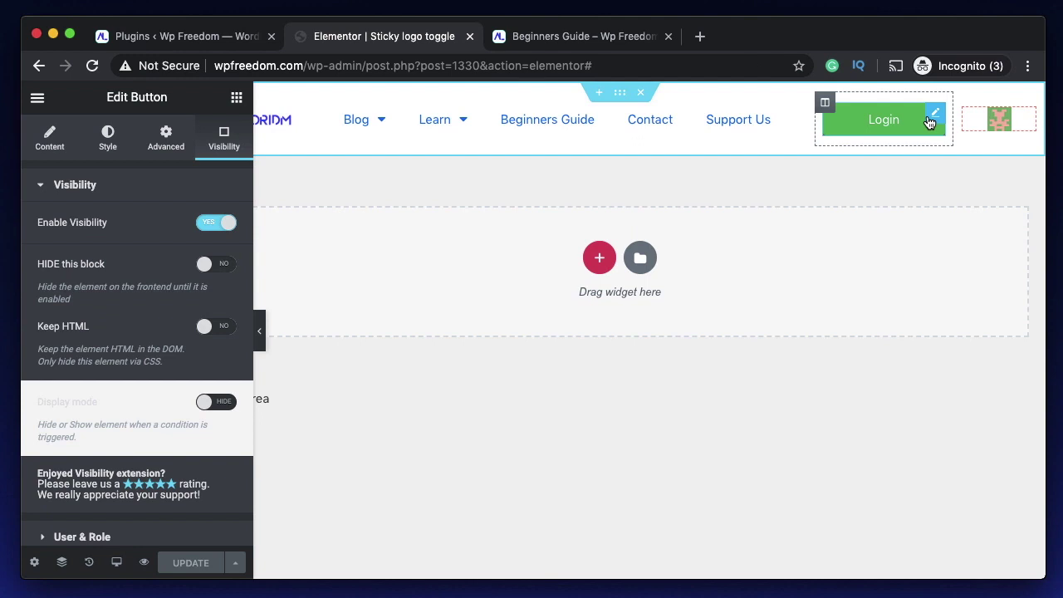
- Examine the Login button's Device & Browser, general Visibility and Date & Time options, including the days of the week
click(88, 273)
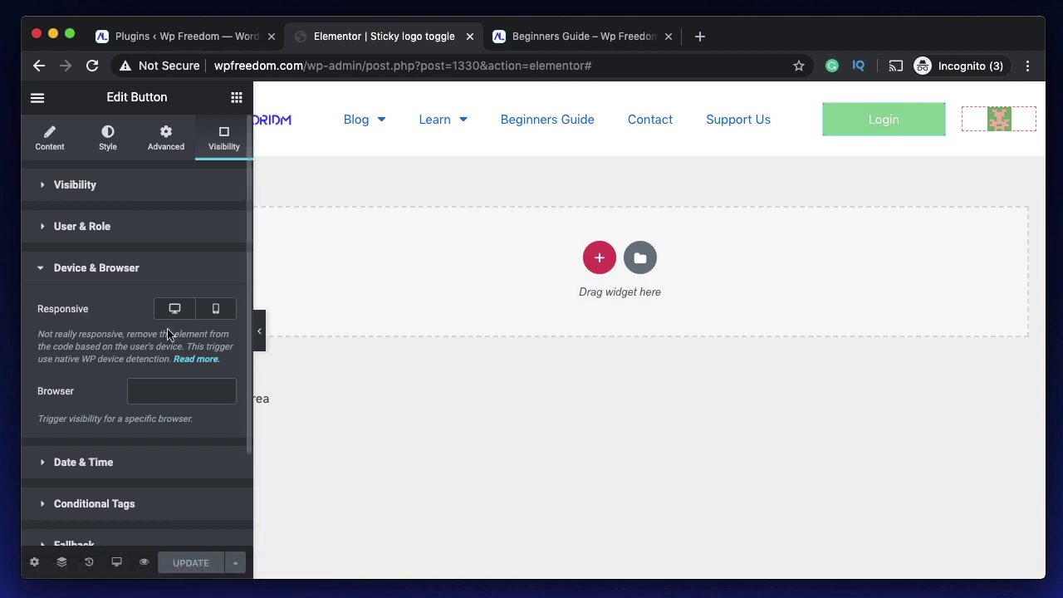
click(136, 194)
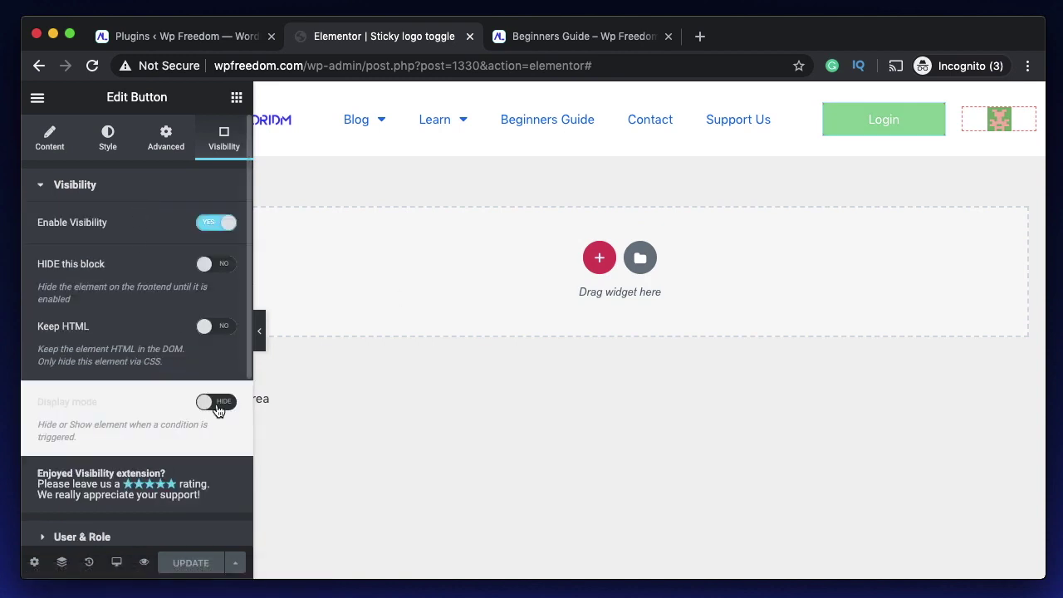
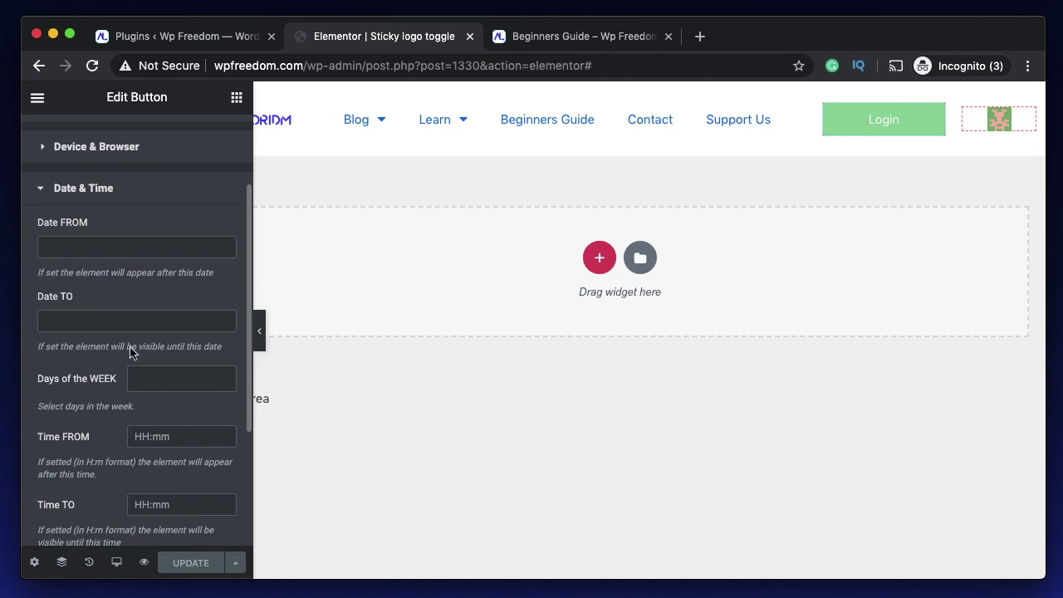
scroll(129, 469, down, 2)
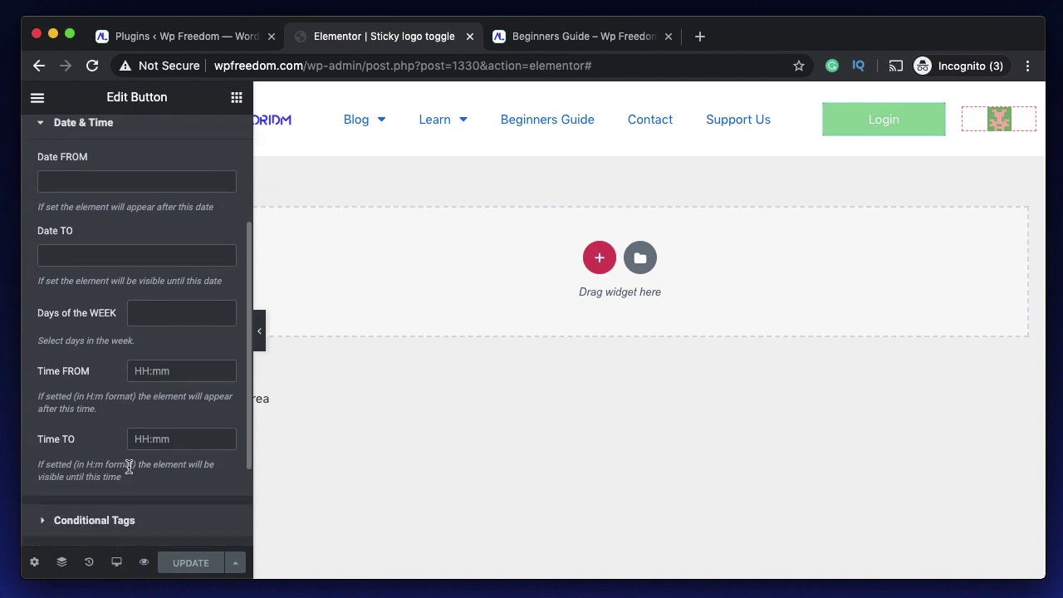
click(157, 318)
scroll(91, 245, up, 3)
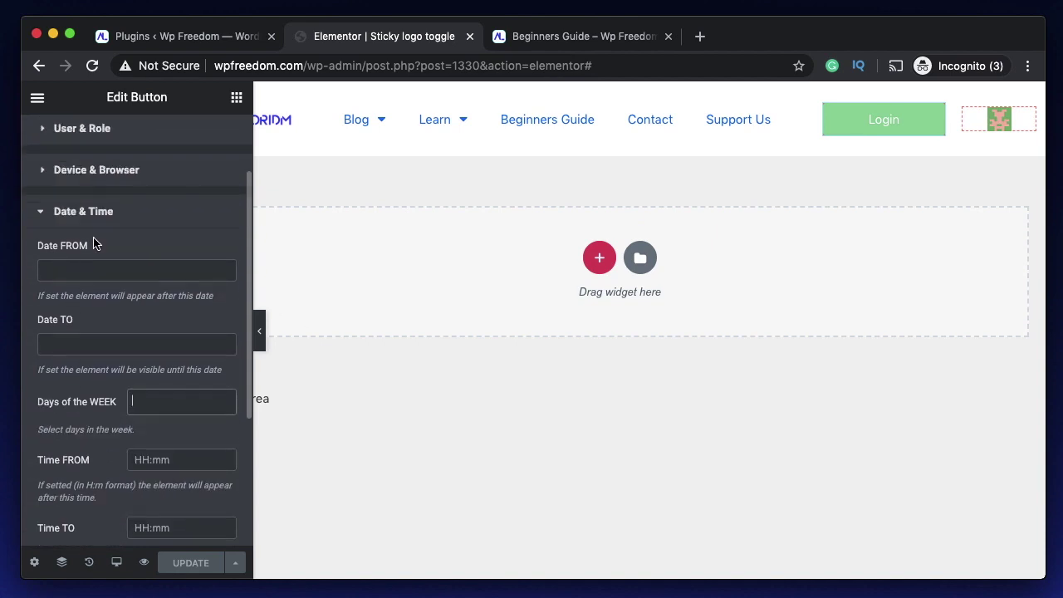
click(147, 211)
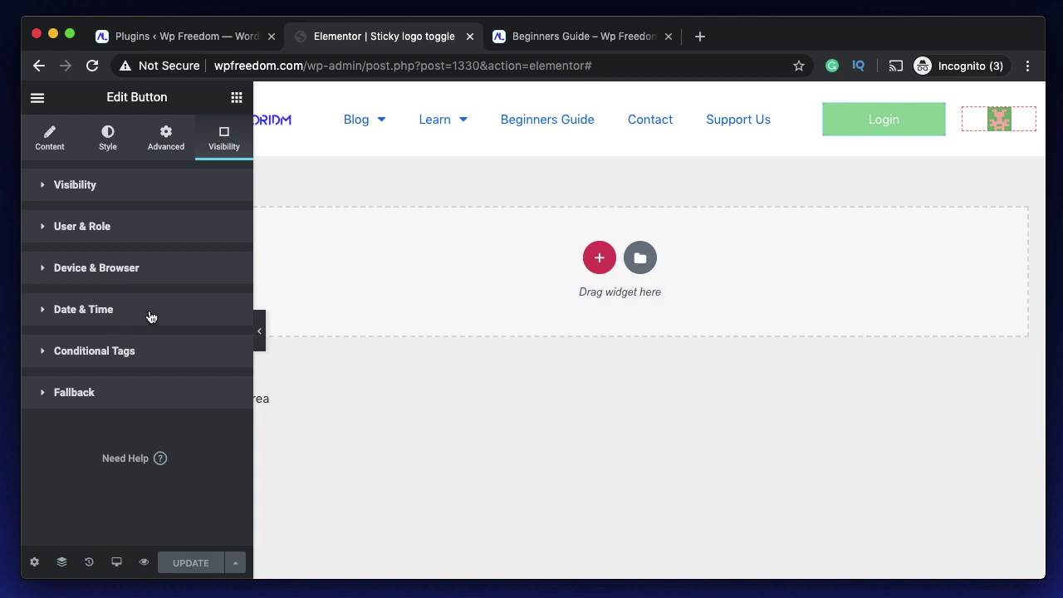
- Review the Login button's Conditional Tags and read The Front Page section of the linked WordPress Codex page
click(125, 352)
scroll(125, 356, down, 3)
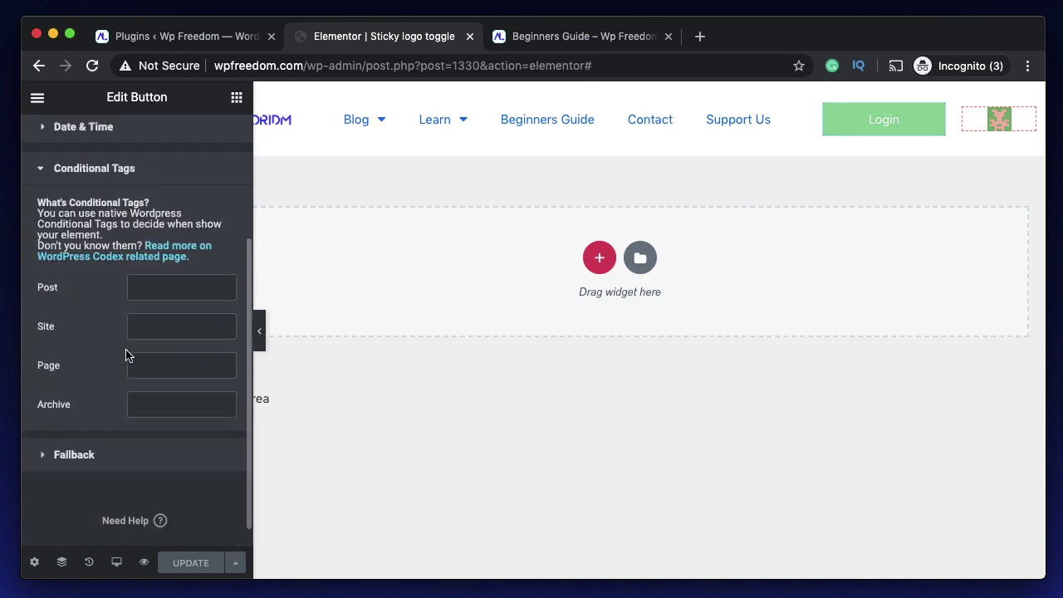
click(168, 260)
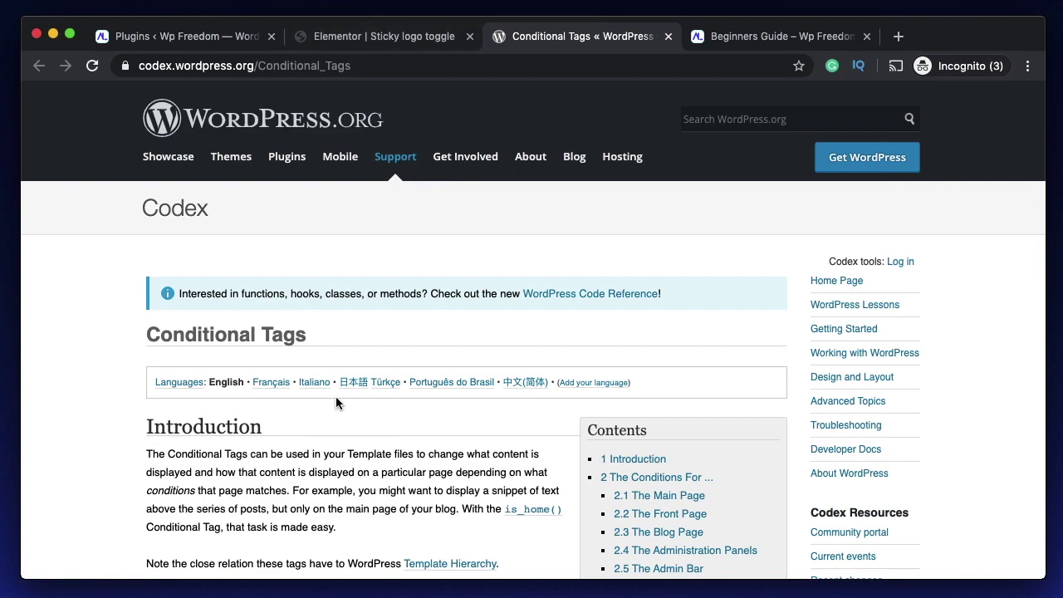
scroll(336, 399, down, 5)
scroll(336, 398, down, 5)
scroll(337, 403, down, 1)
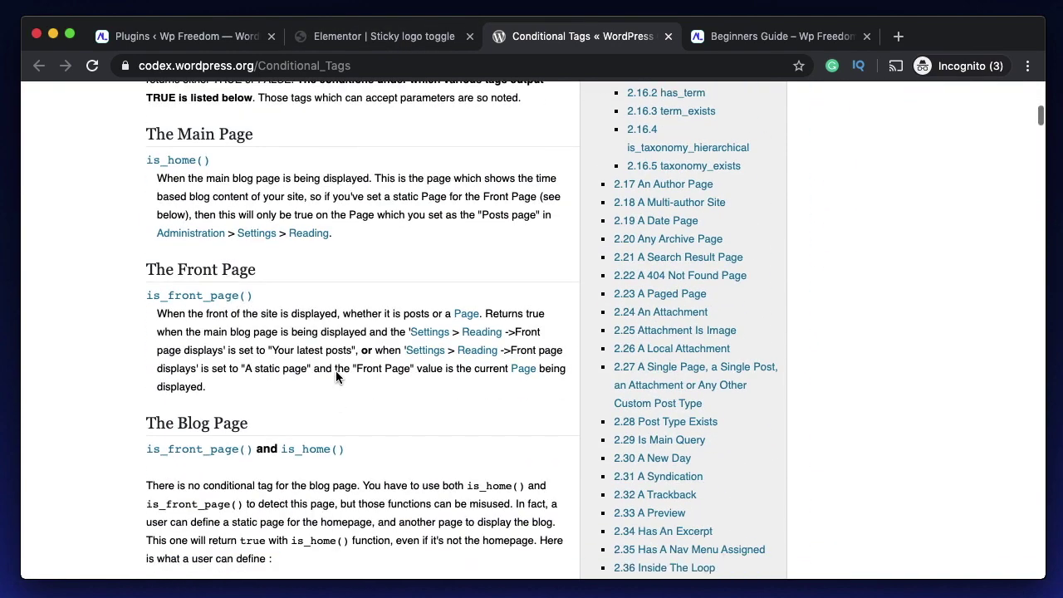
triple_click(196, 331)
scroll(198, 325, up, 3)
scroll(198, 325, up, 1)
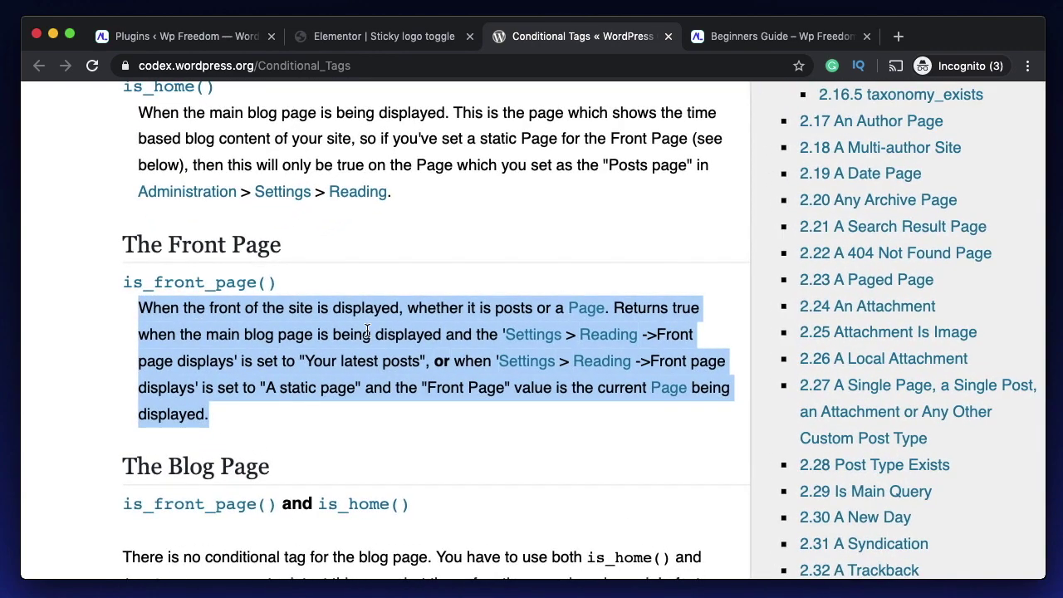
triple_click(368, 331)
- Return to the Elementor editor and review the Login button's User & Role, Device & Browser and Date & Time conditions
click(374, 36)
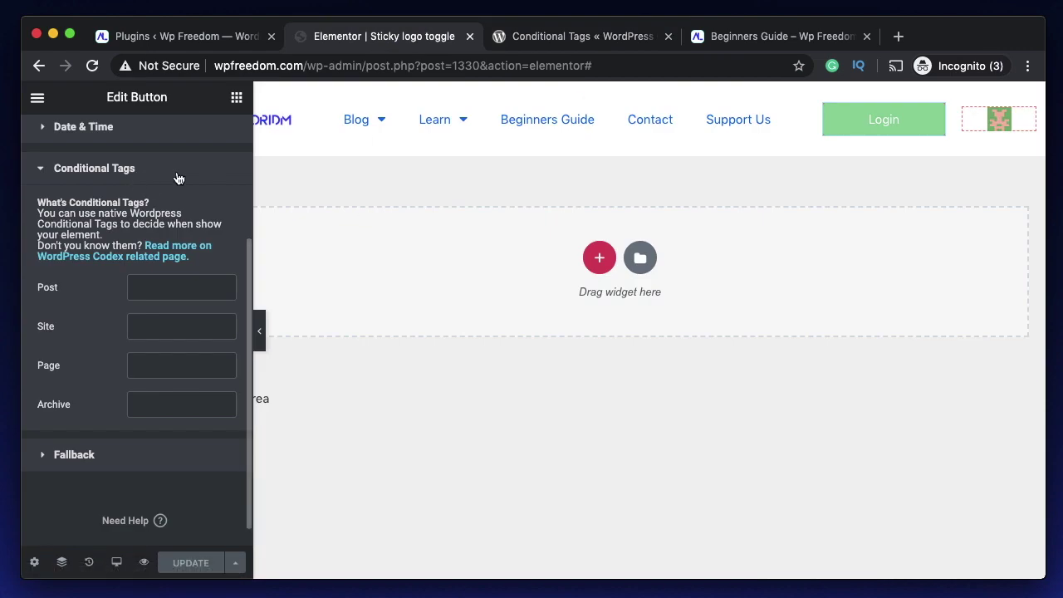
scroll(174, 357, up, 3)
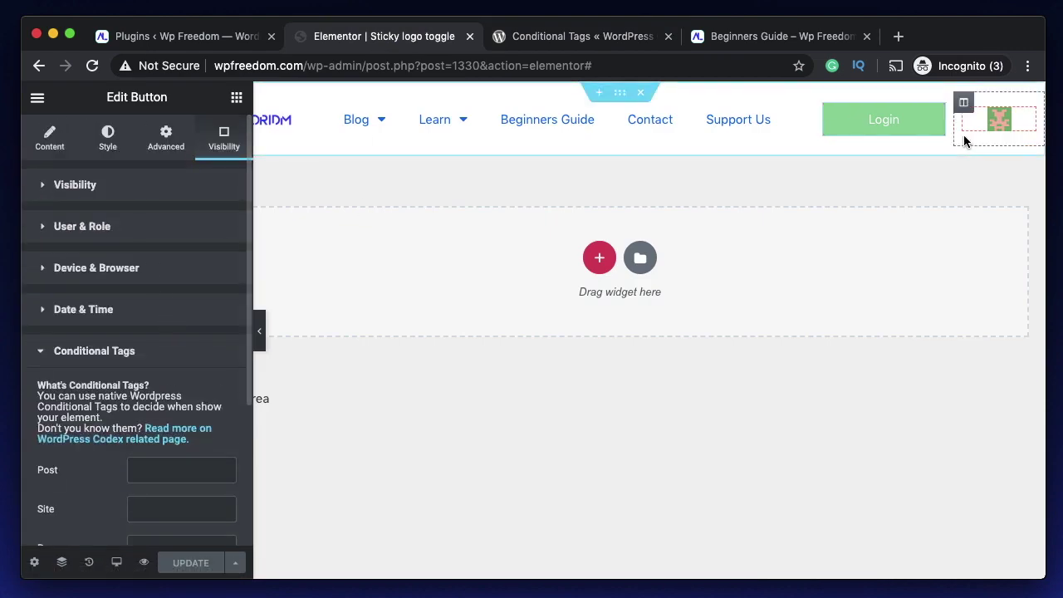
click(143, 197)
click(144, 197)
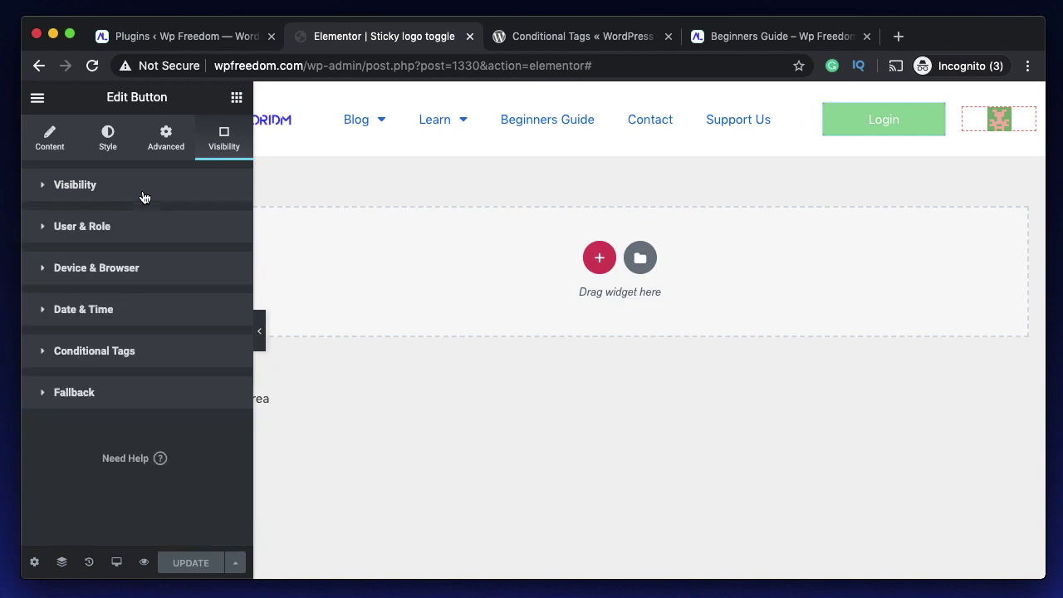
click(121, 236)
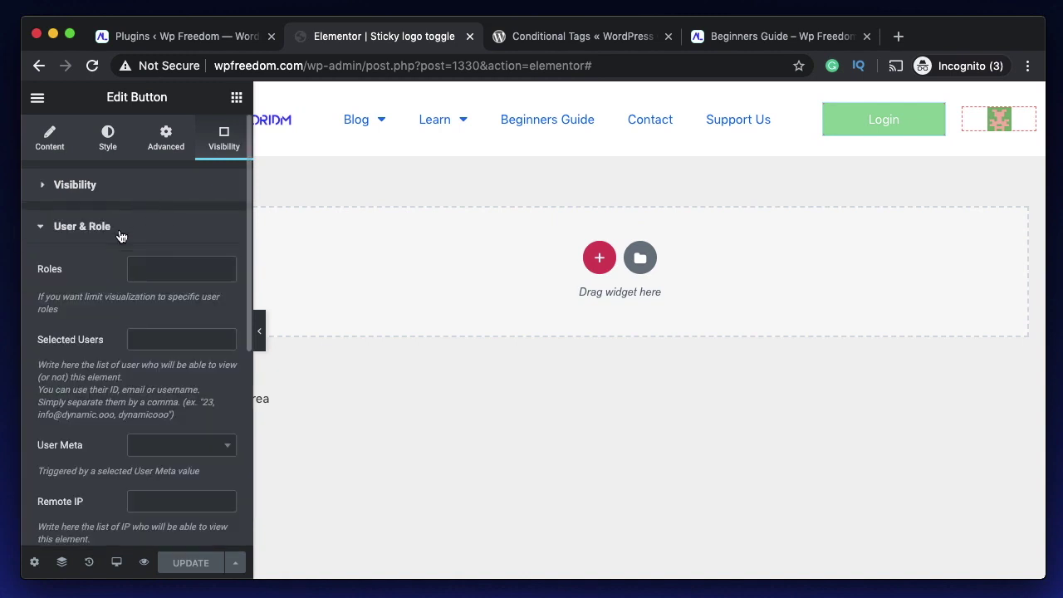
click(122, 229)
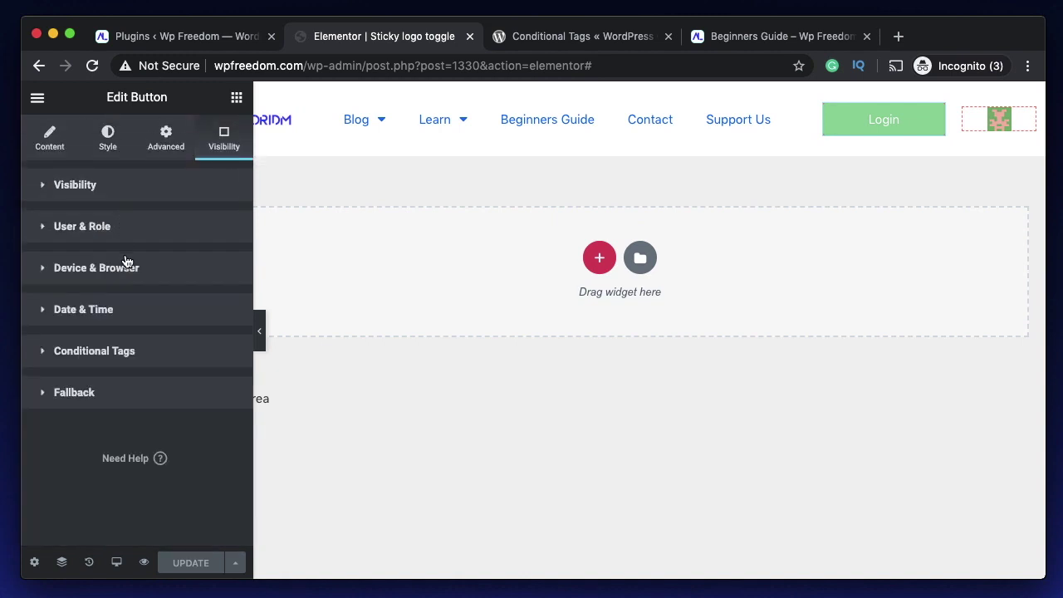
click(126, 267)
scroll(127, 267, down, 2)
click(130, 190)
click(129, 310)
scroll(130, 310, down, 2)
click(141, 218)
- Add a Page conditional tag to the Login button and check its general visibility settings
click(105, 348)
scroll(105, 348, down, 2)
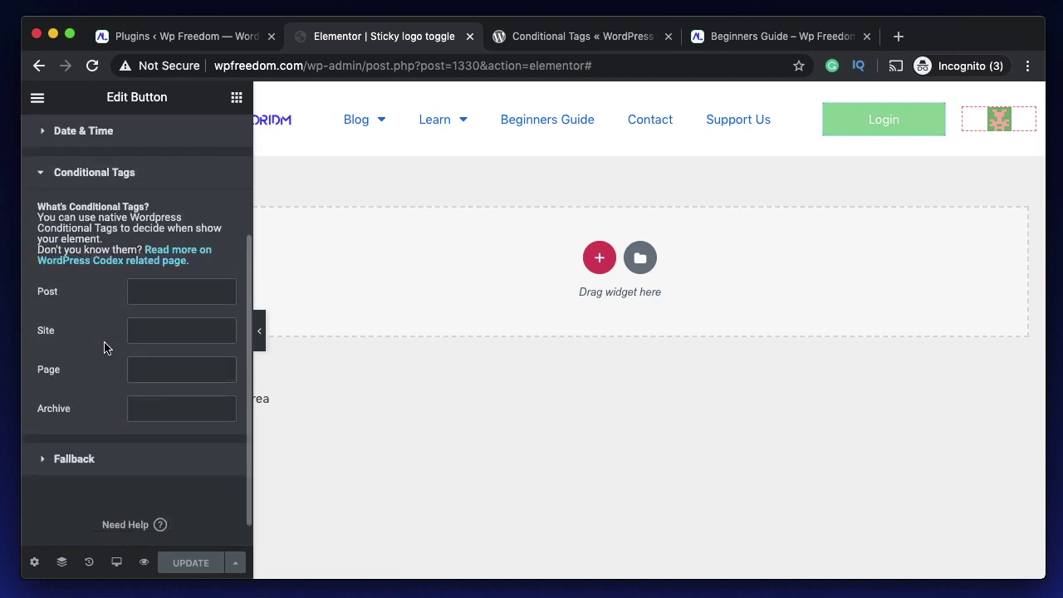
click(162, 368)
click(166, 396)
click(120, 181)
click(152, 199)
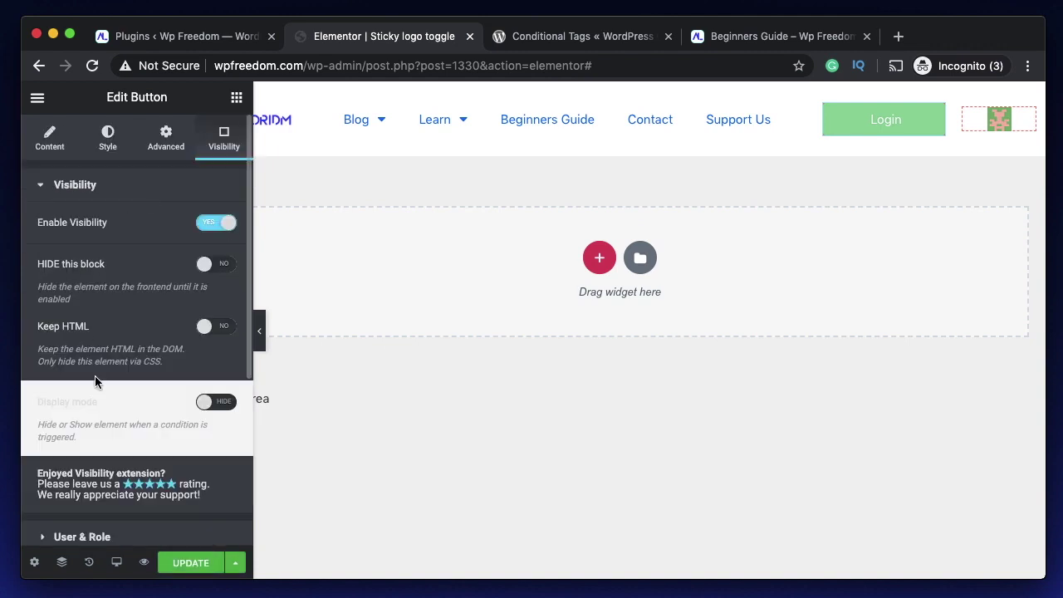
click(117, 197)
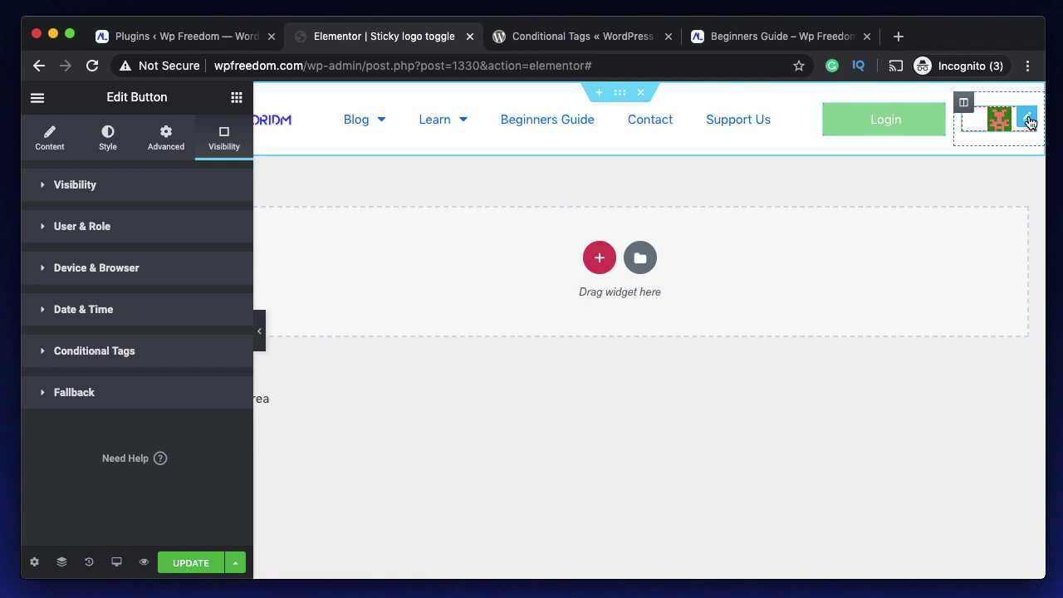
- Set the header profile picture's Page conditional tag to Front Page
click(1028, 122)
scroll(200, 411, down, 3)
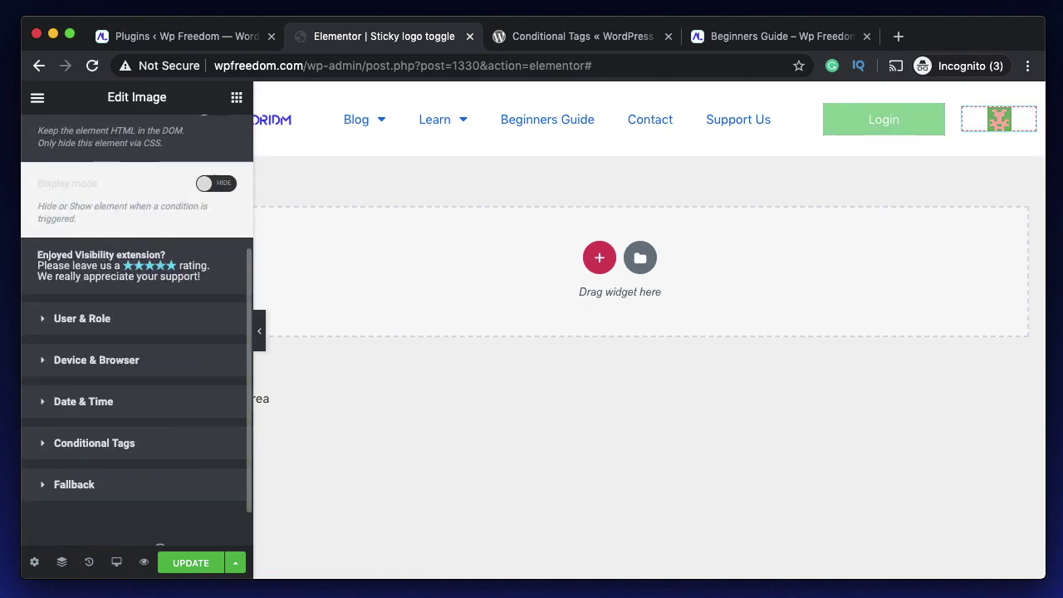
click(123, 446)
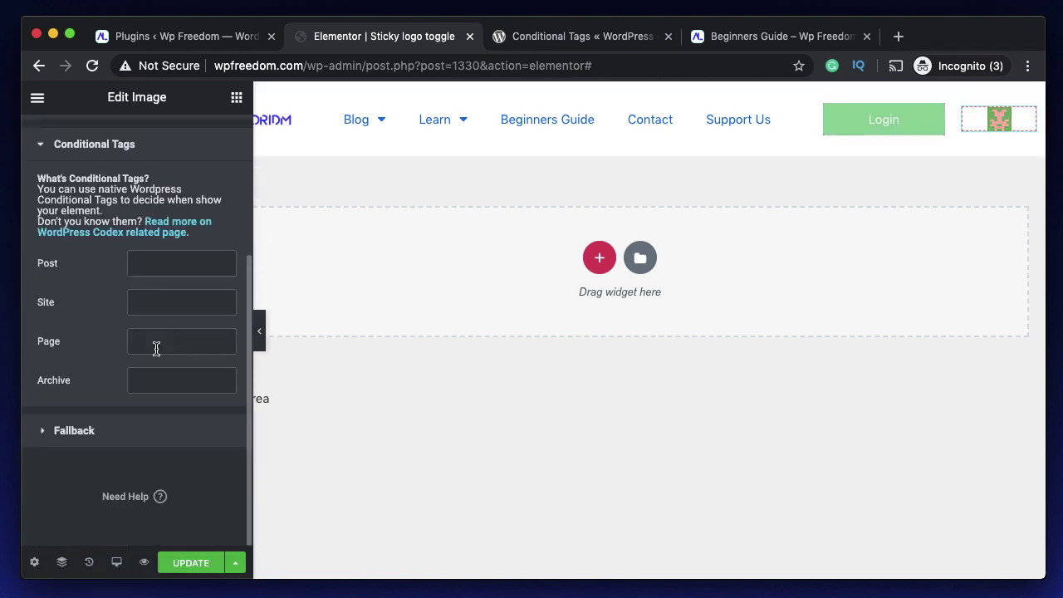
click(156, 348)
click(162, 363)
scroll(119, 280, up, 1)
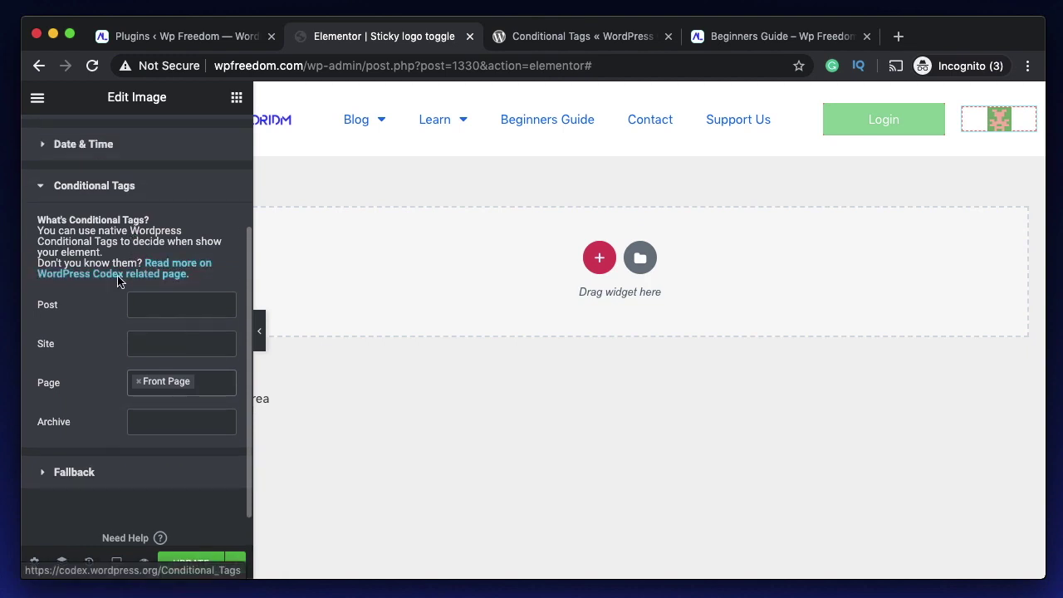
- Try adding 404 Not Found as a second Page tag for the profile picture and remove it again
click(208, 381)
click(214, 383)
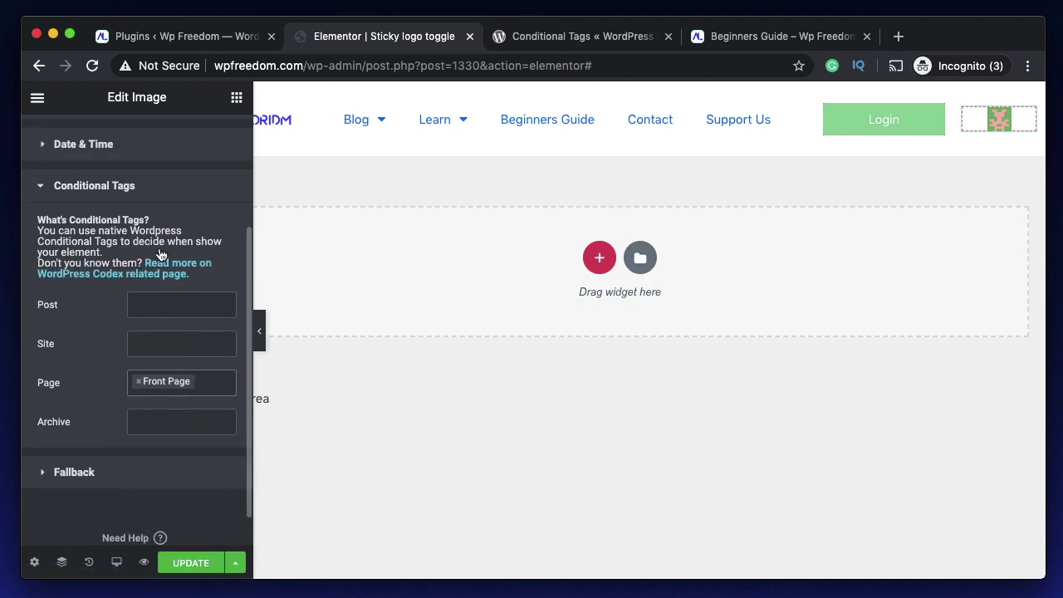
click(208, 380)
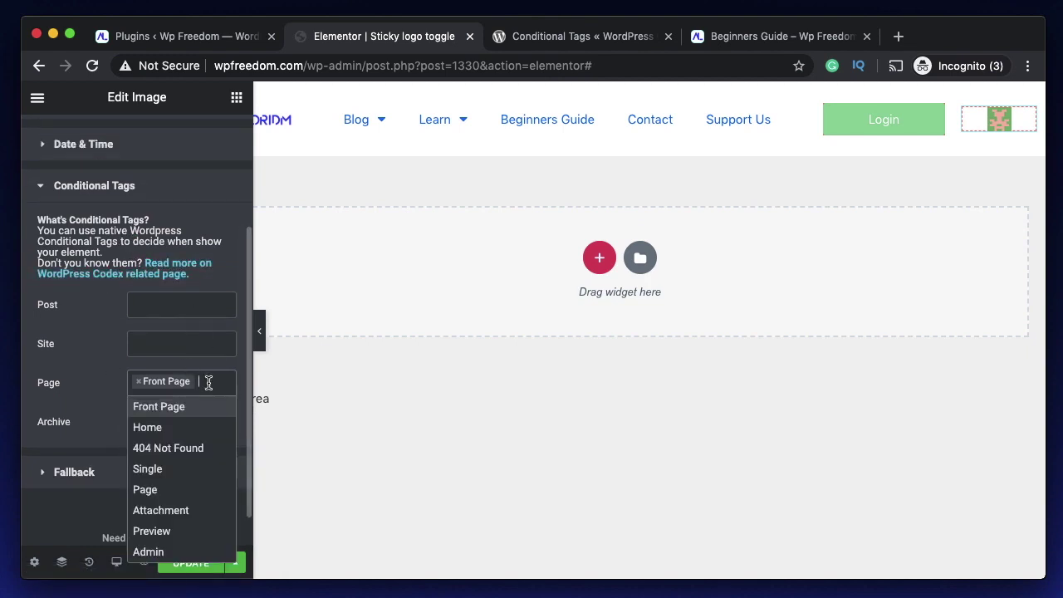
click(193, 449)
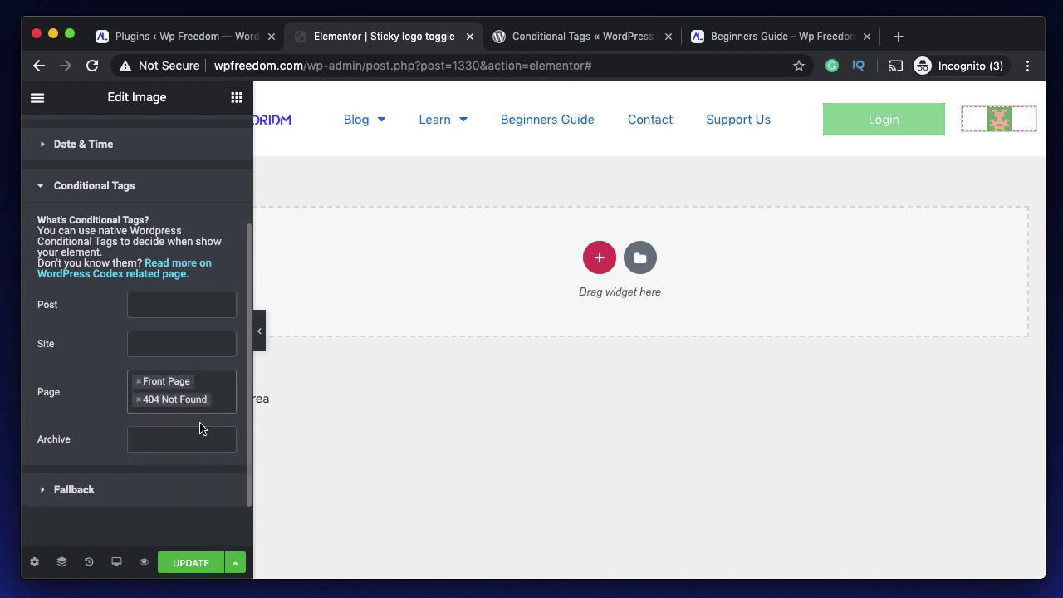
click(137, 400)
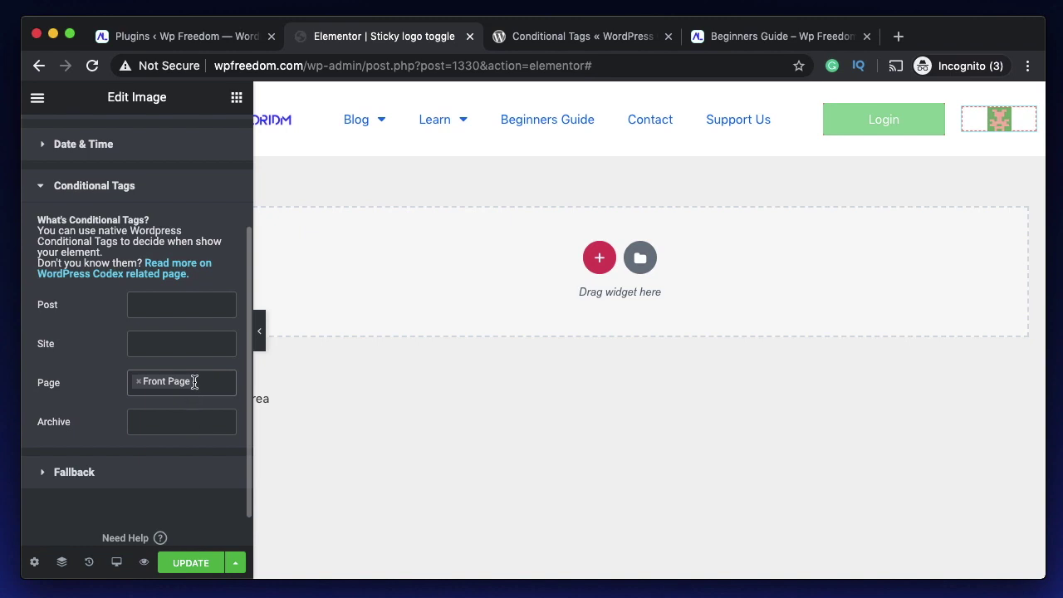
- Save the header template and check the Login button and profile picture on the live home page and Blog page
click(100, 185)
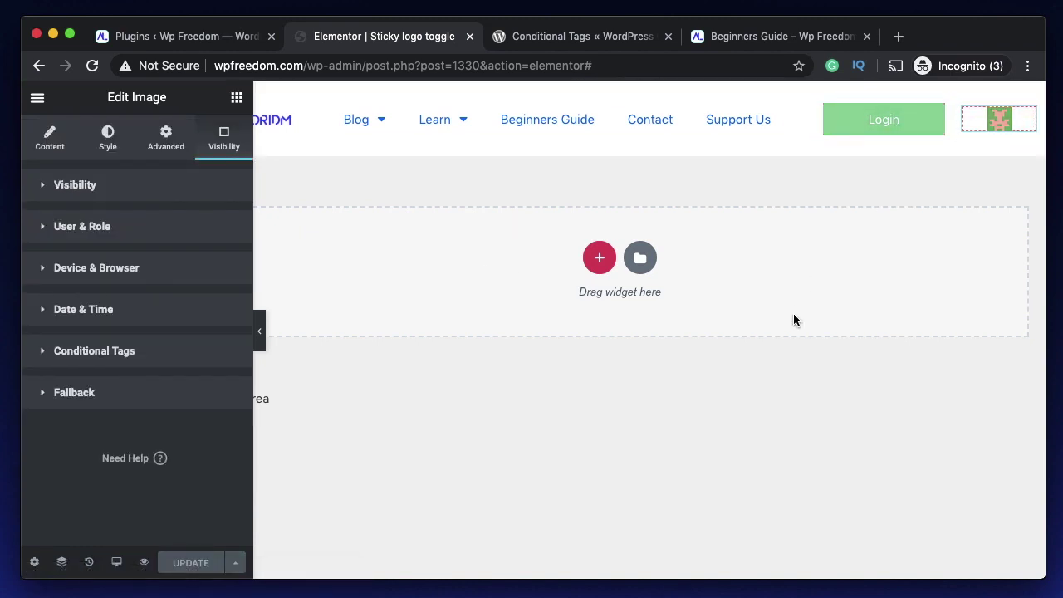
click(747, 41)
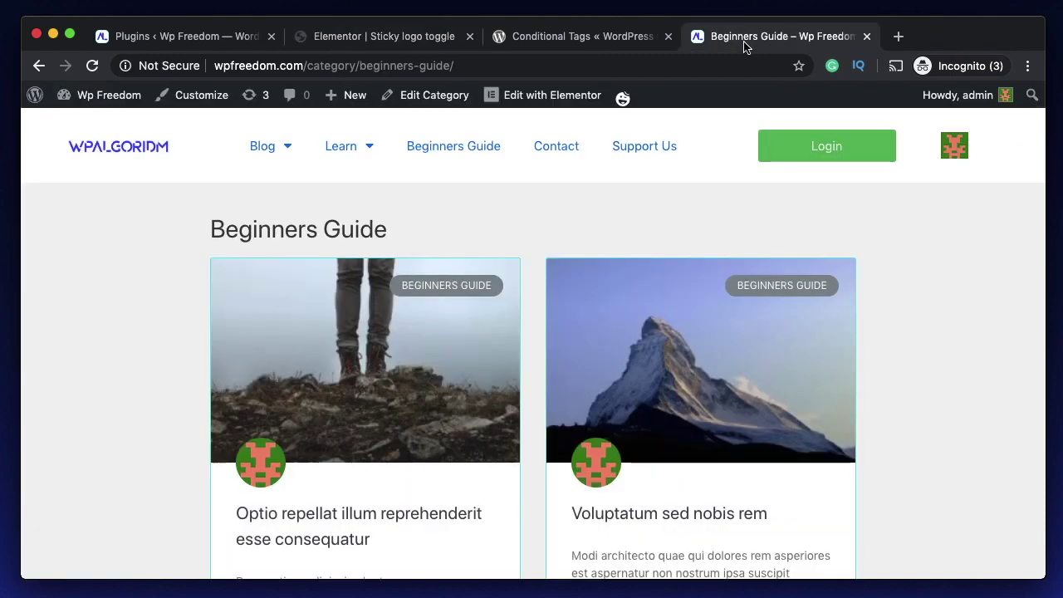
click(90, 158)
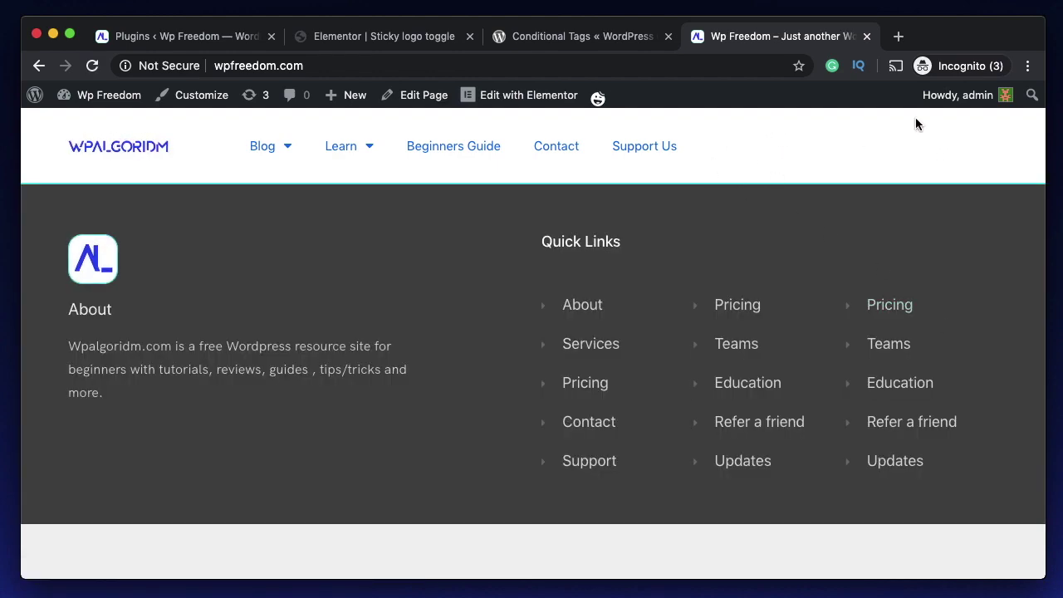
click(253, 148)
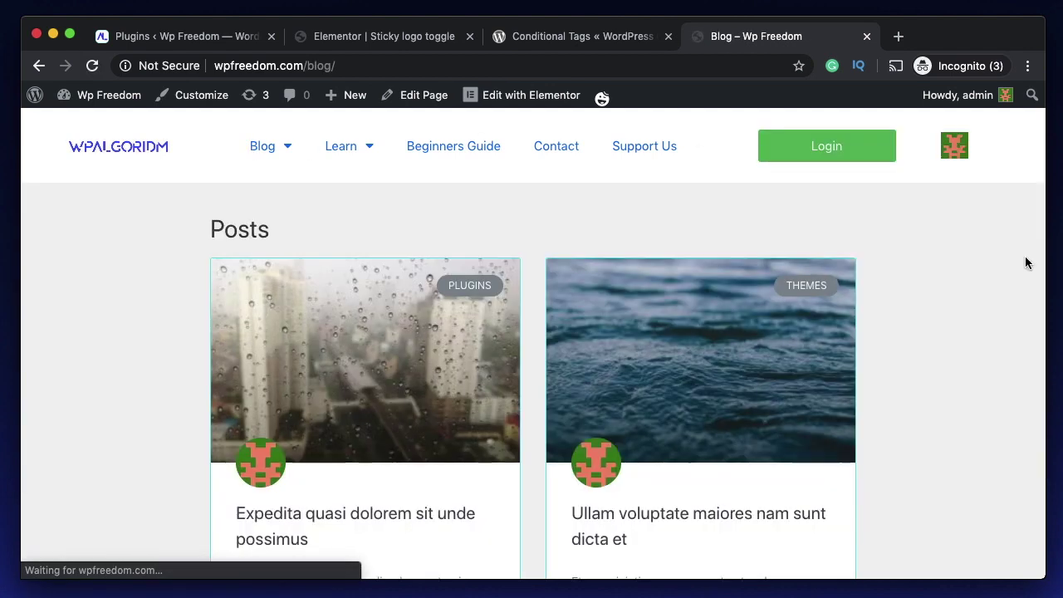
- Return to the Elementor editor, try a Text Editor widget in the area below the header, and delete its section
click(370, 41)
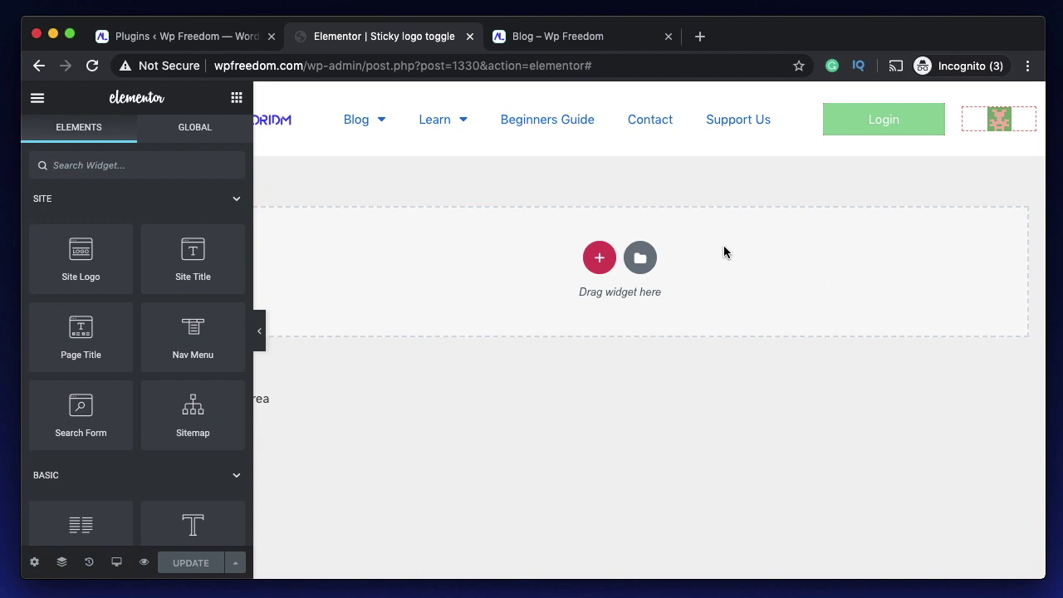
scroll(180, 451, down, 5)
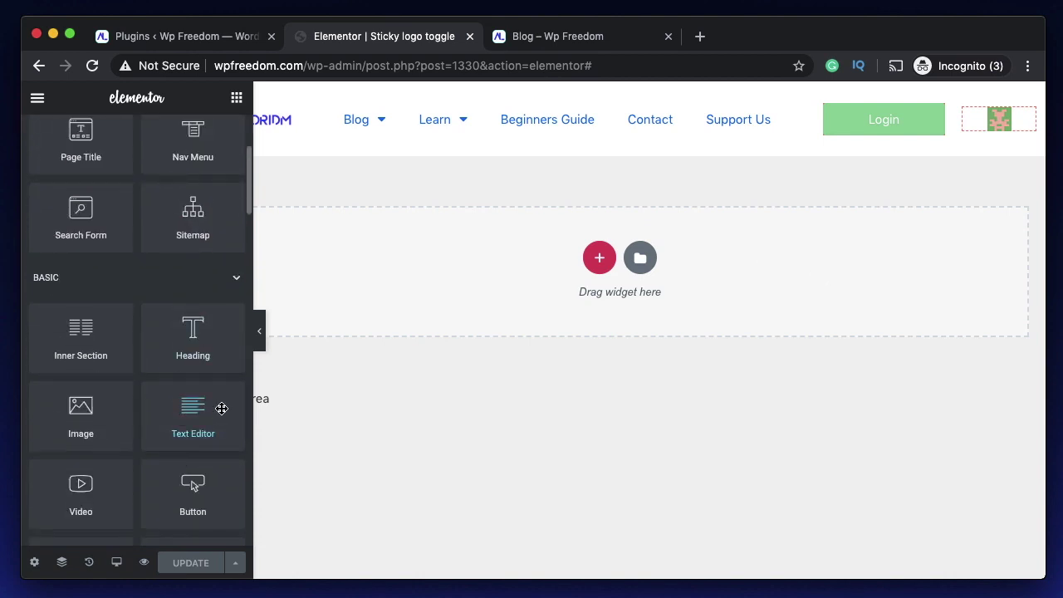
drag(222, 408, 577, 252)
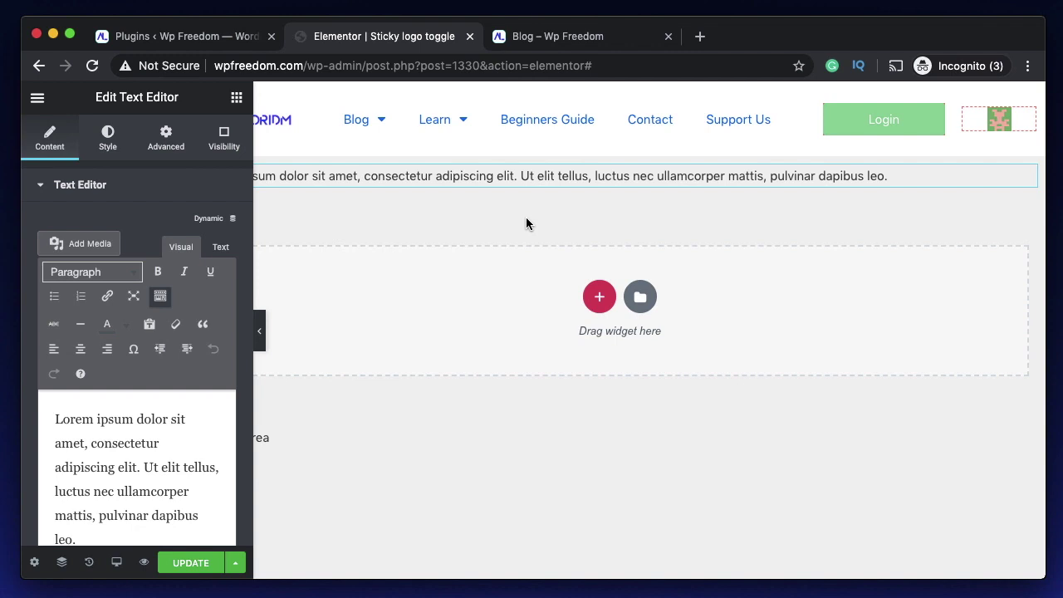
click(177, 185)
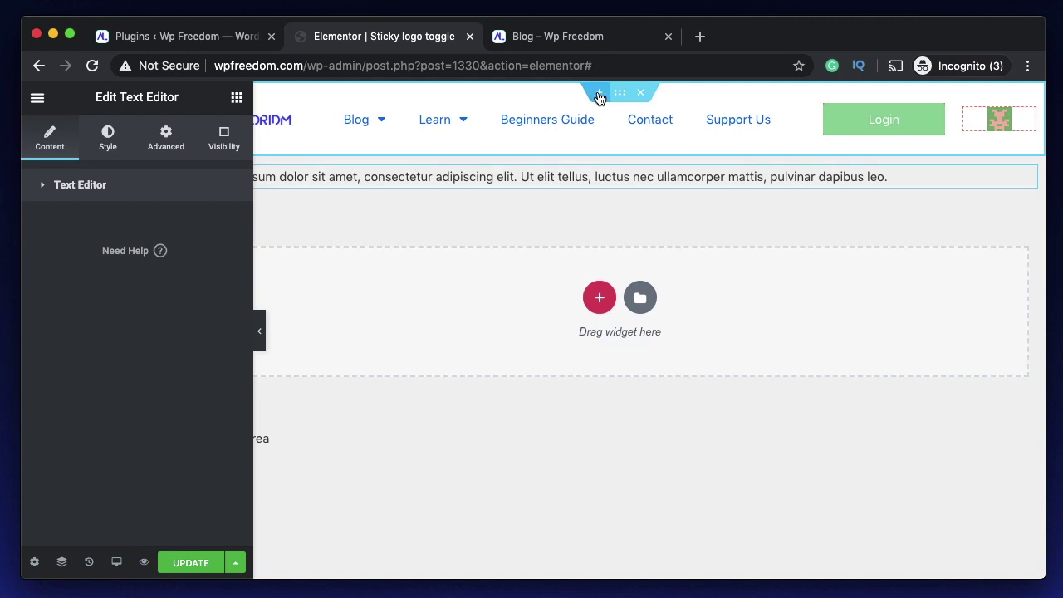
drag(620, 93, 638, 326)
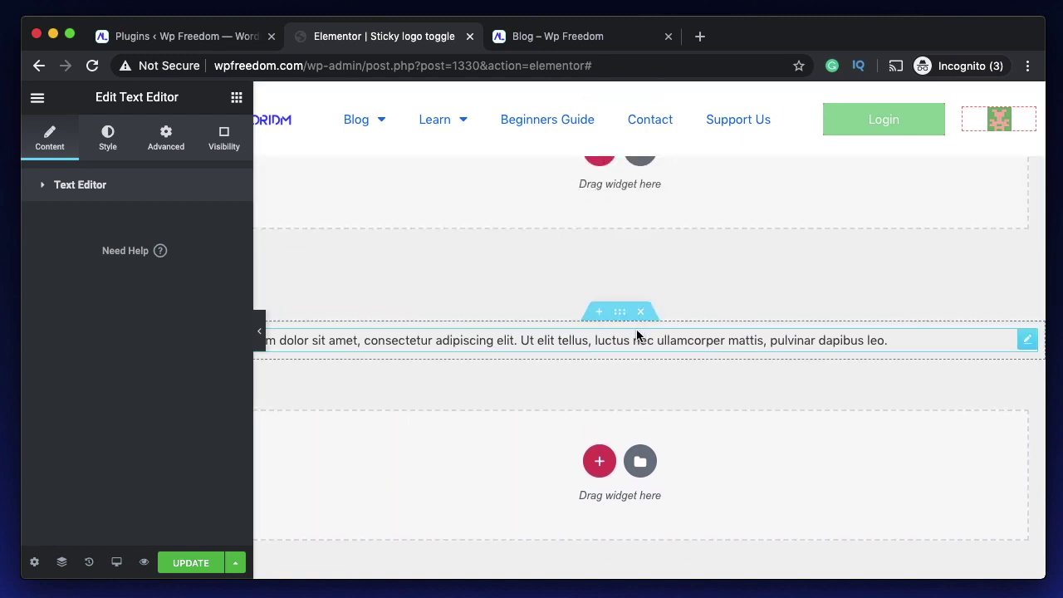
click(640, 311)
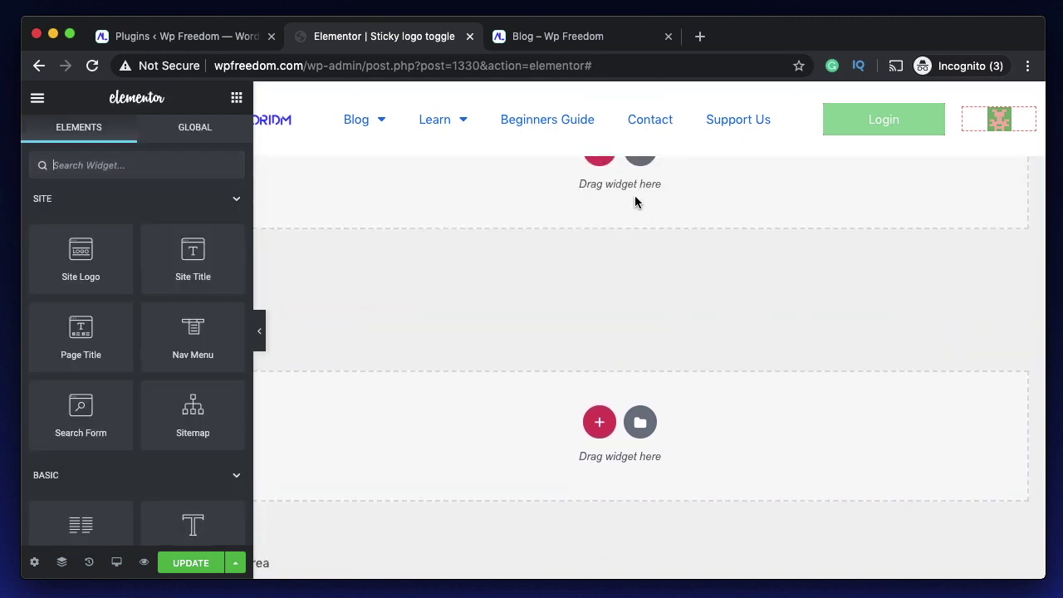